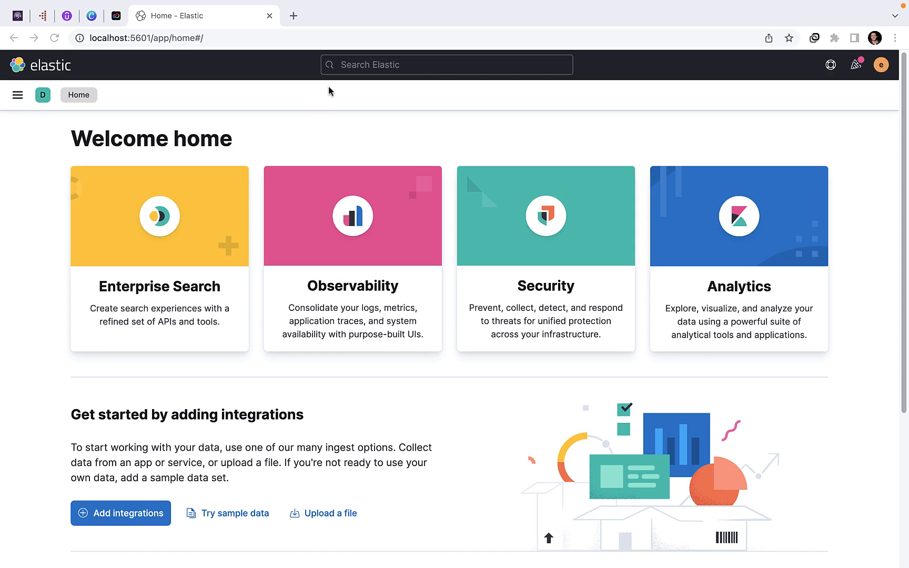
Step: Look through the Analytics, Enterprise Search, Observability, Security and Management sections of the navigation and open Machine Learning
left_click(20, 98)
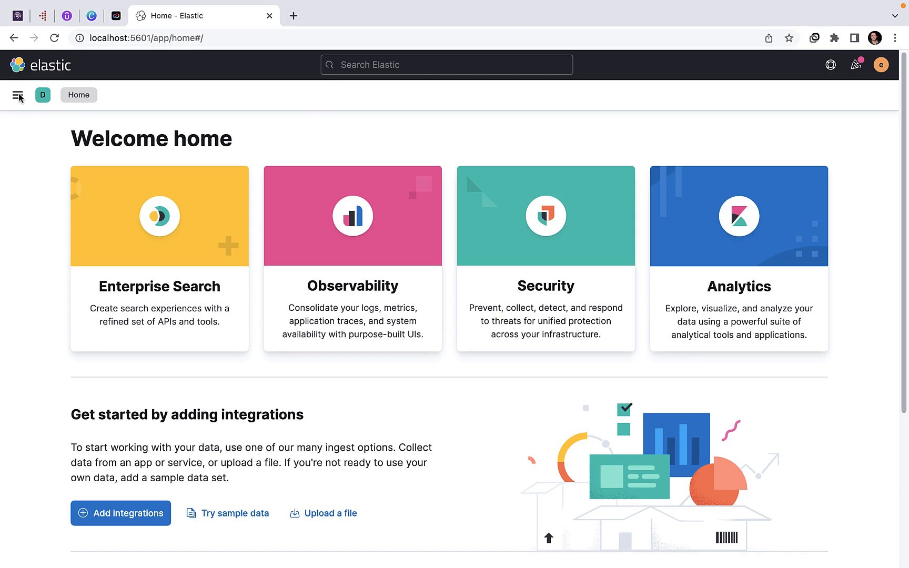
left_click(19, 97)
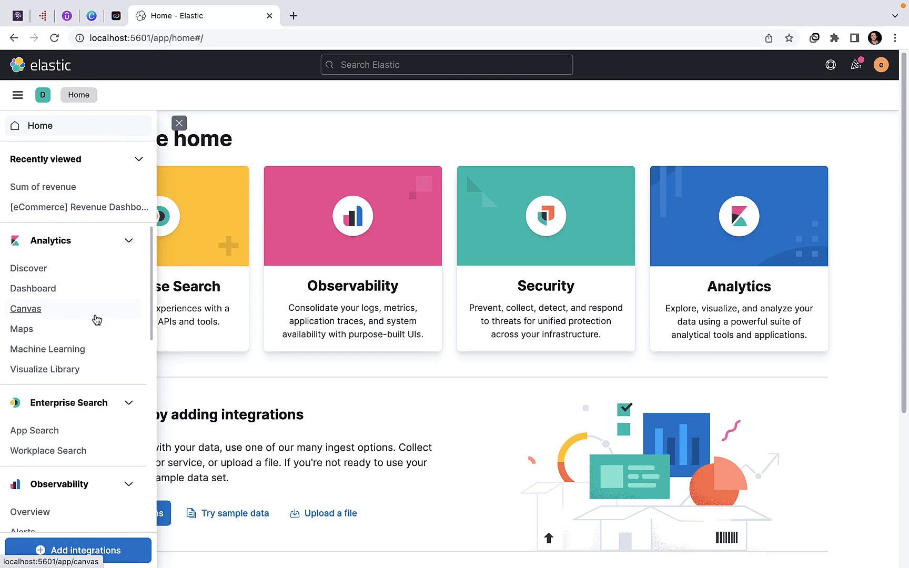
scroll(95, 319, "down", 3)
scroll(96, 318, "down", 3)
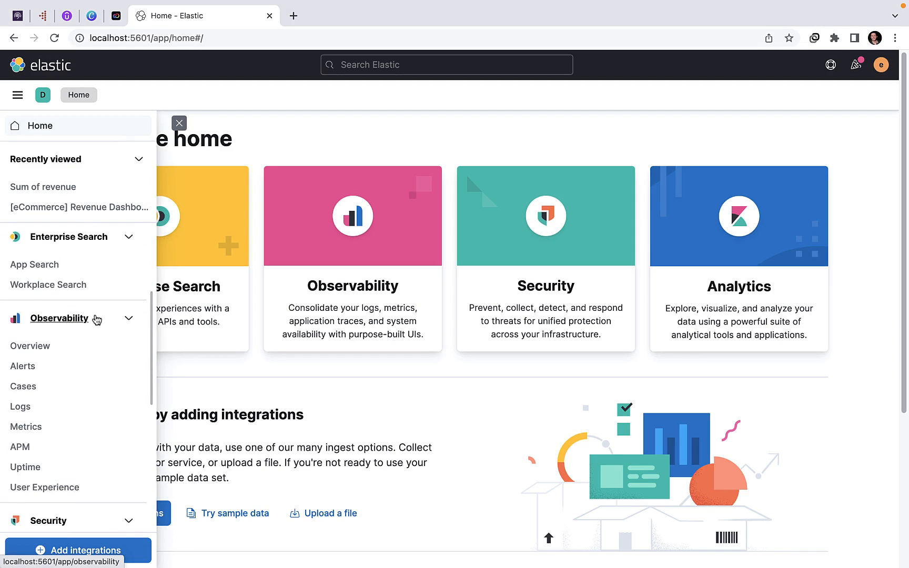
scroll(96, 319, "down", 10)
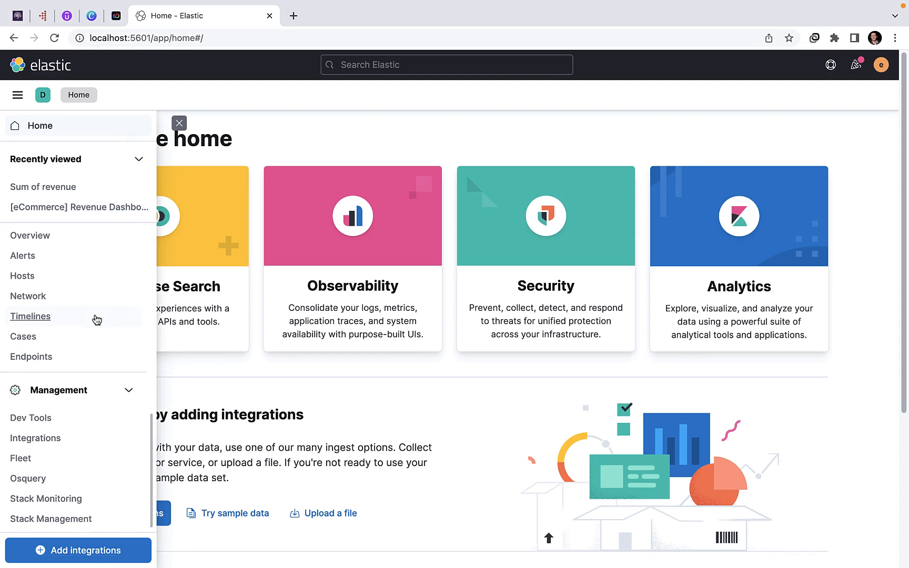
scroll(97, 319, "up", 1)
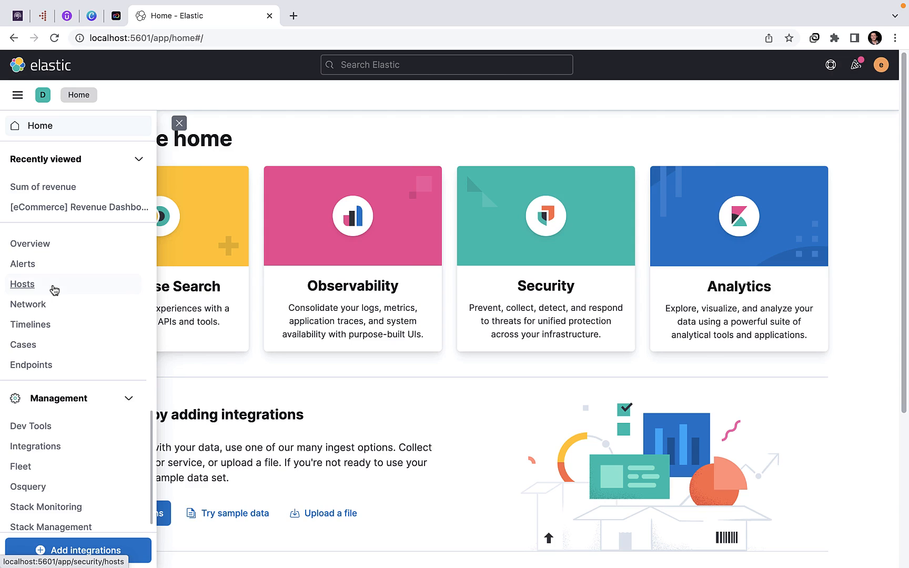
scroll(54, 289, "up", 10)
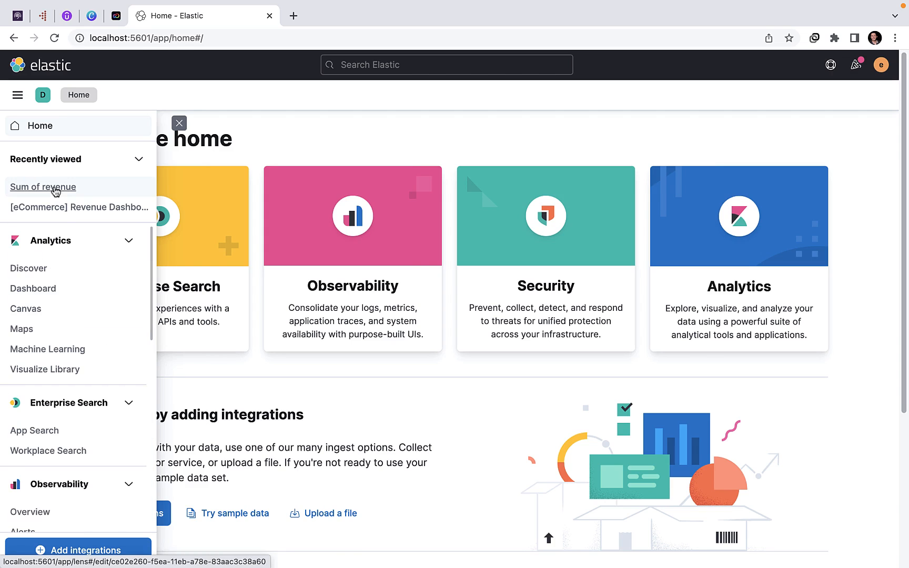
left_click(63, 356)
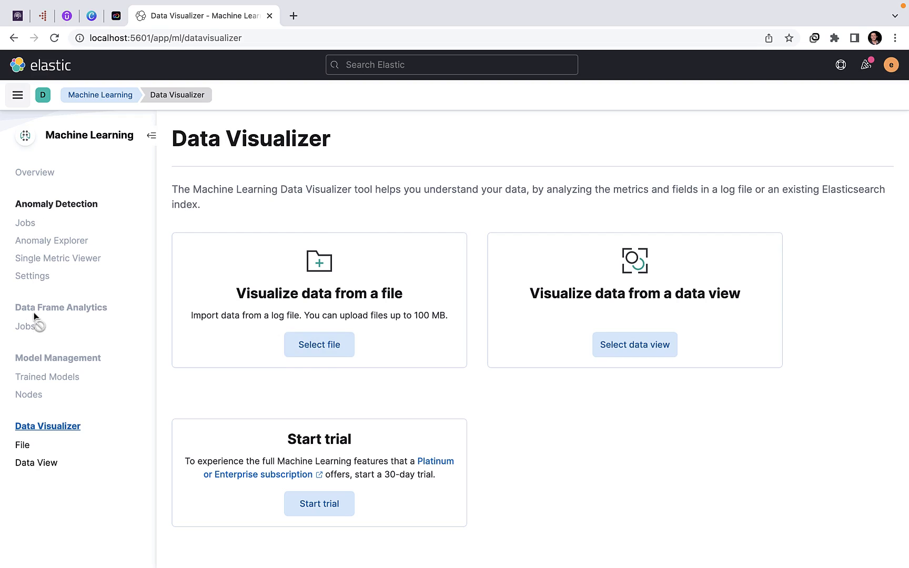
Step: Open the Dev Tools console from the Management section and look at the default search query
left_click(18, 97)
scroll(74, 413, "down", 5)
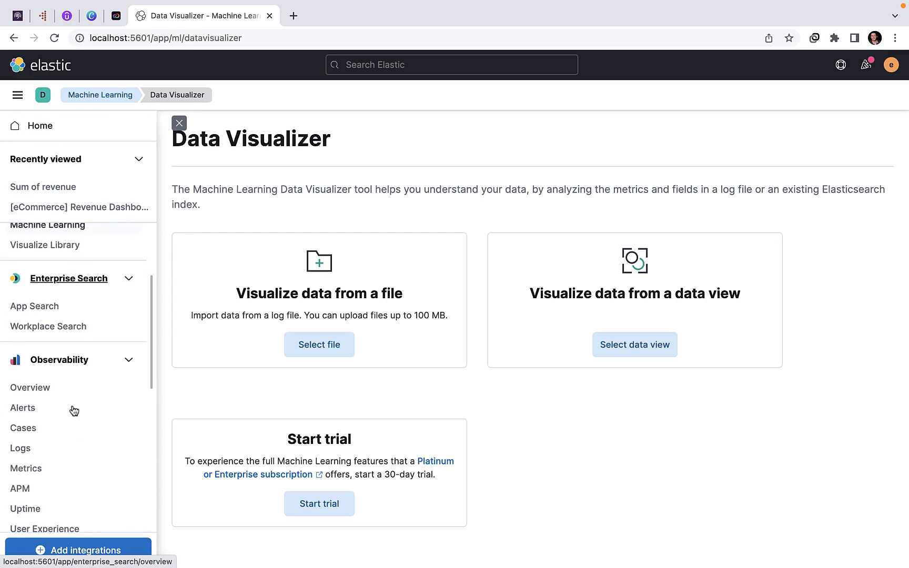
scroll(74, 411, "down", 3)
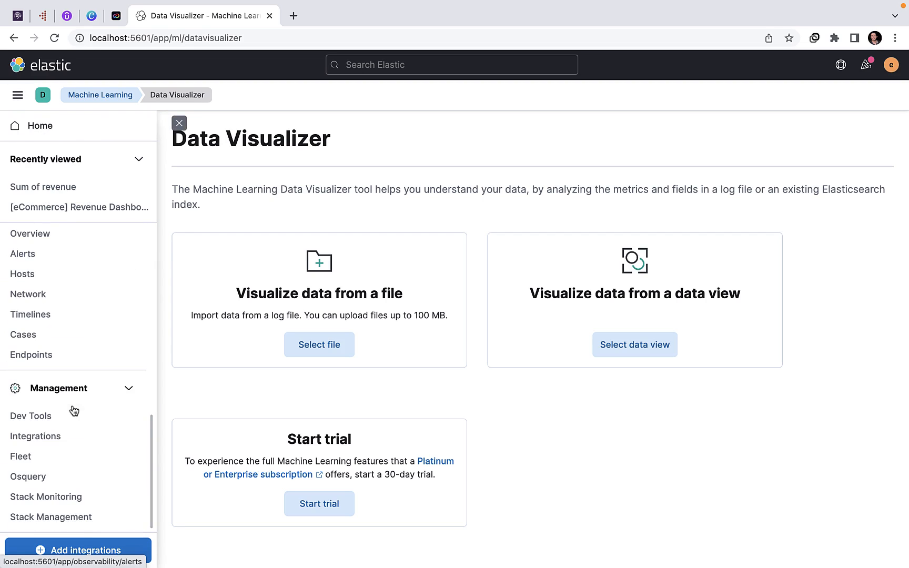
left_click(16, 416)
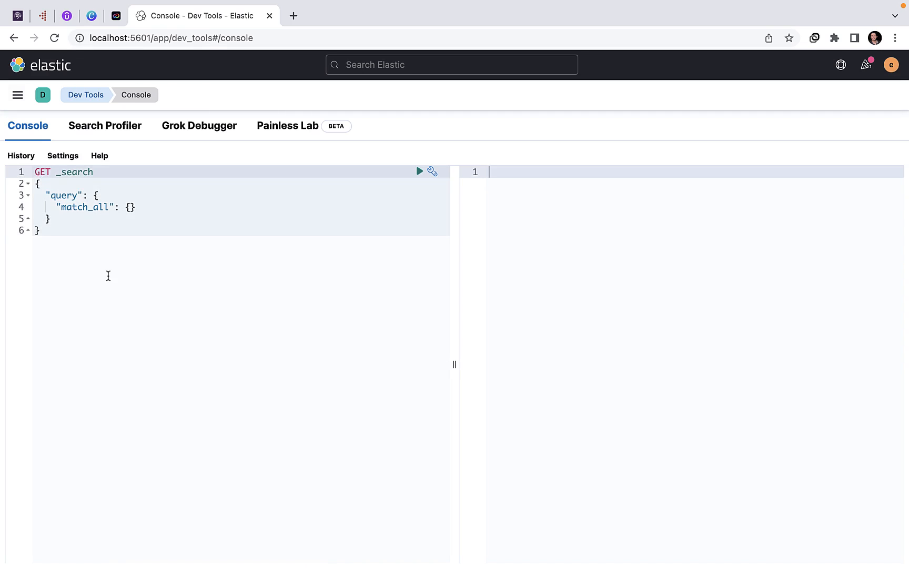
left_click_drag(108, 276, 33, 171)
left_click(131, 255)
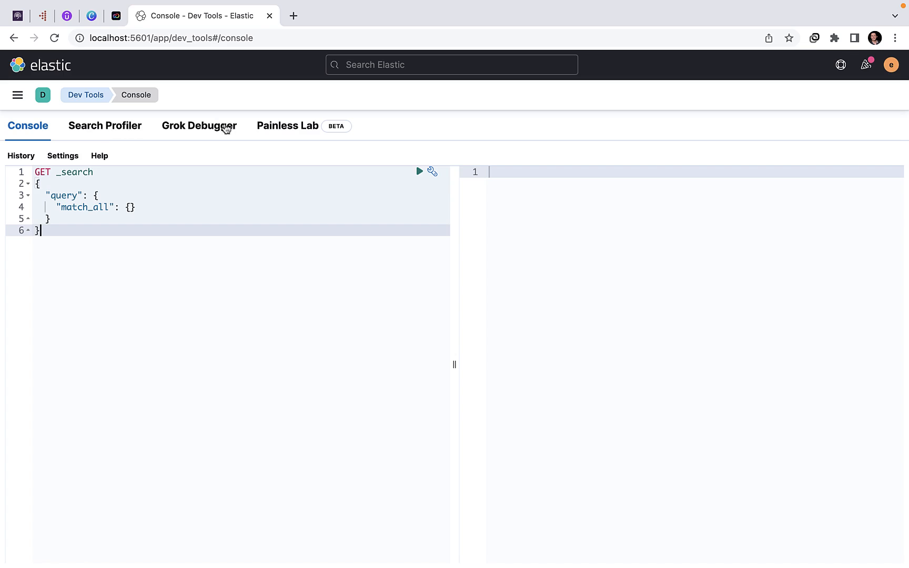
Step: Go to the Analytics Dashboard page and start creating a first dashboard
left_click(18, 96)
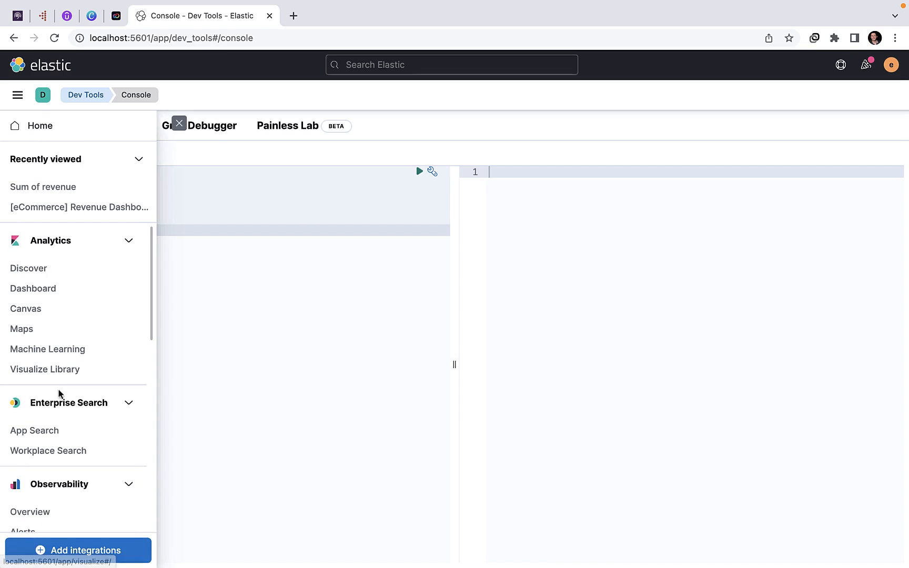
scroll(40, 466, "down", 10)
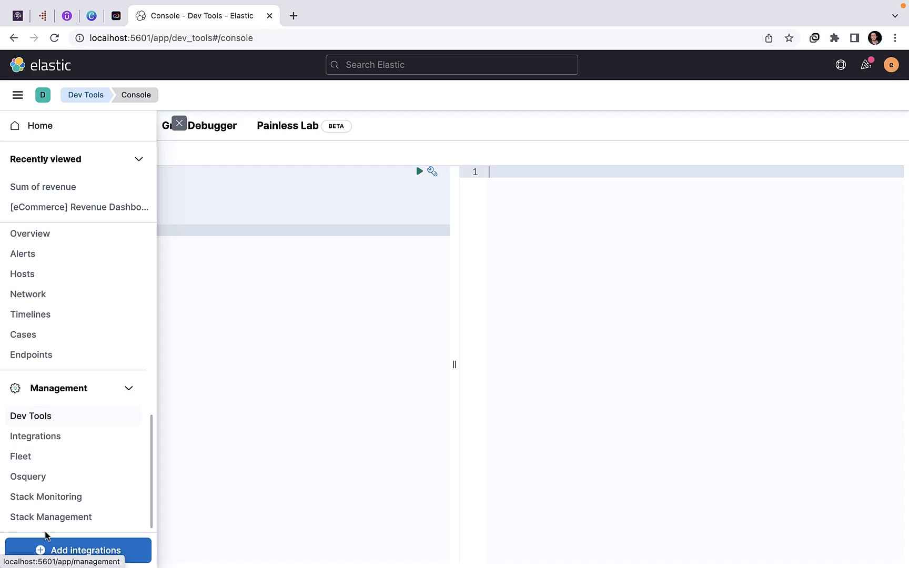
scroll(29, 375, "up", 10)
scroll(29, 375, "up", 2)
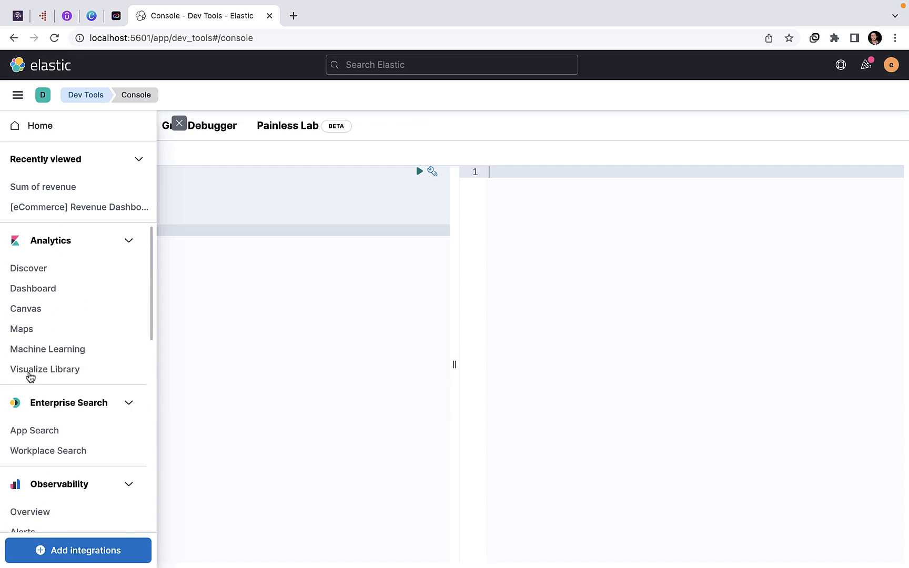
left_click(35, 291)
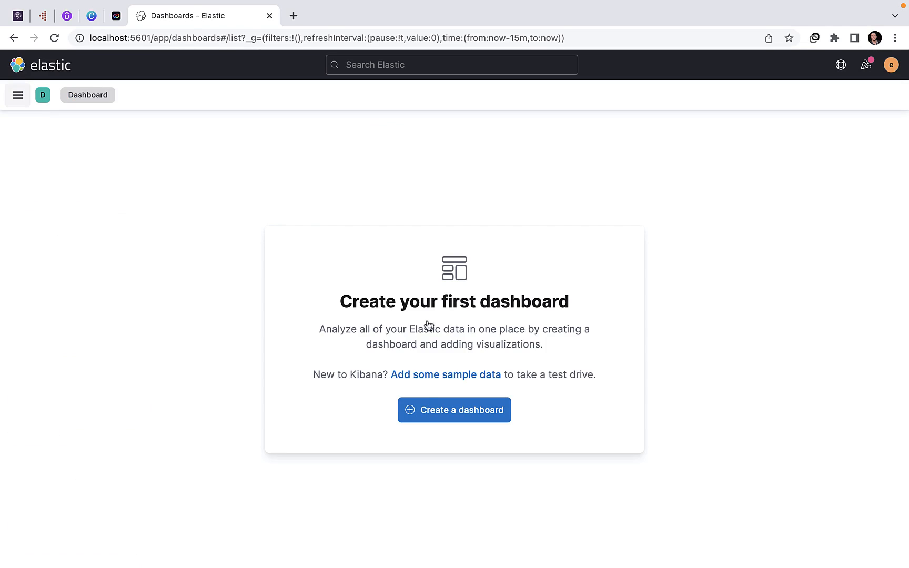
left_click(457, 411)
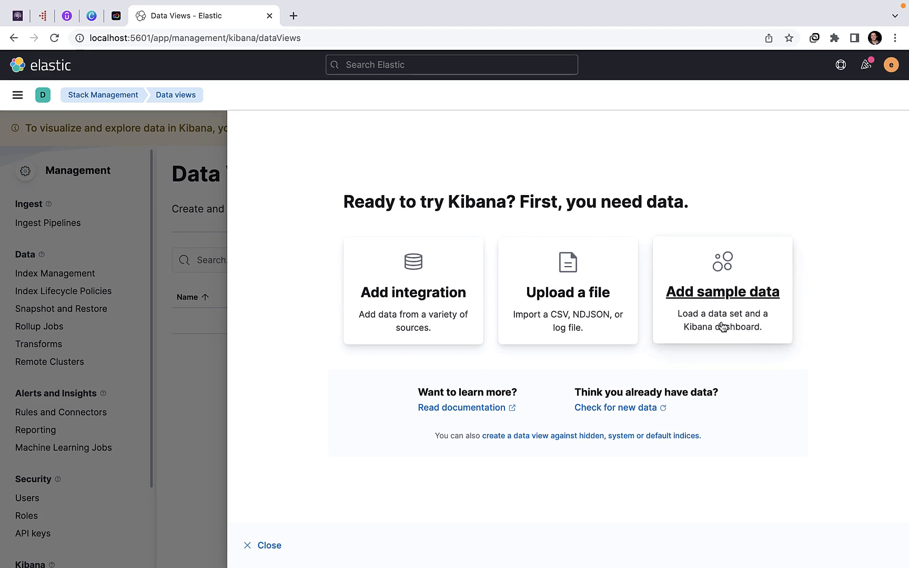
Step: Return to Dashboard, choose to add sample data, and install the Sample eCommerce orders data set
left_click(18, 95)
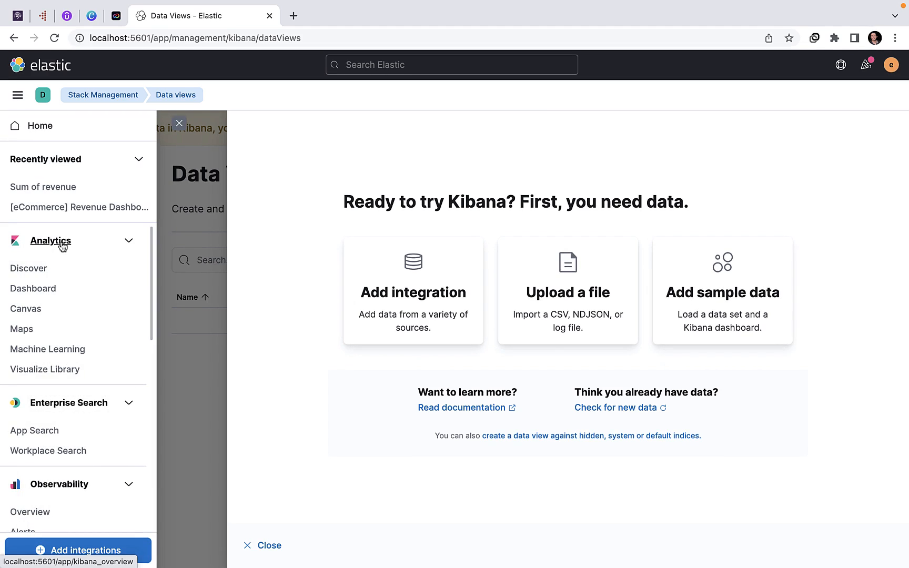
left_click(31, 288)
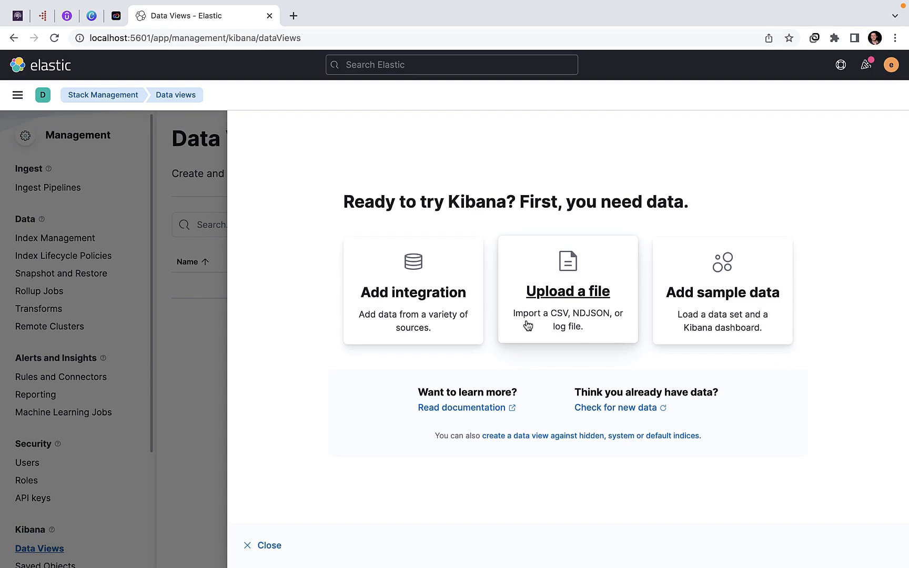
left_click(686, 304)
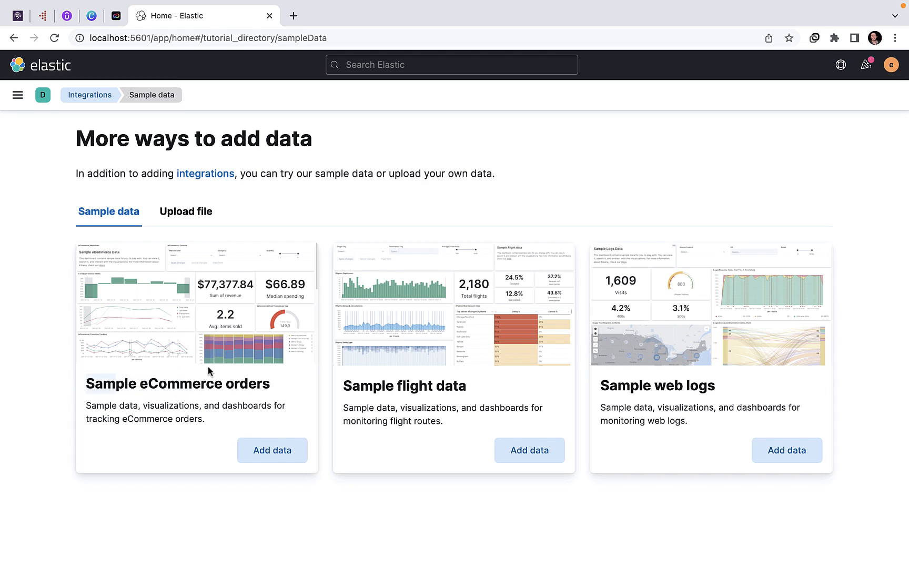
left_click(266, 450)
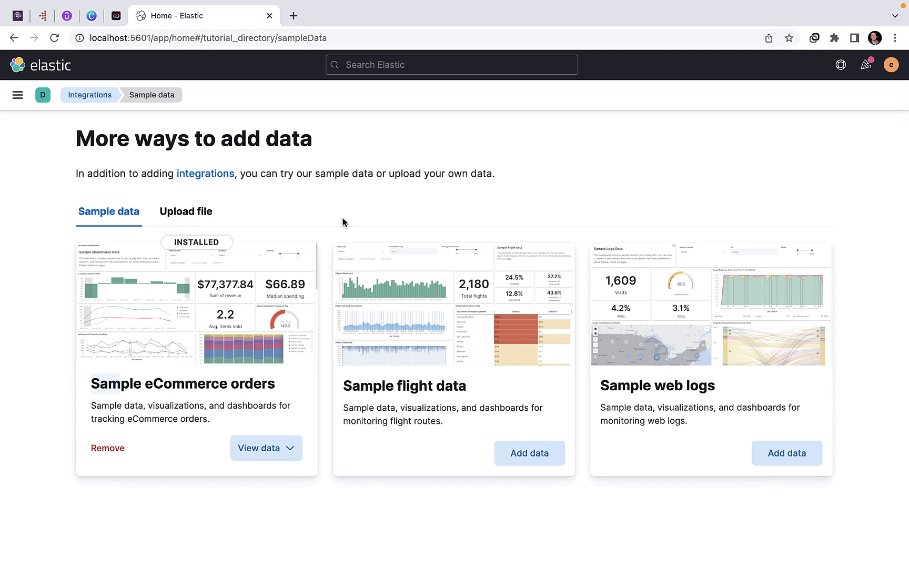
left_click_drag(390, 167, 486, 173)
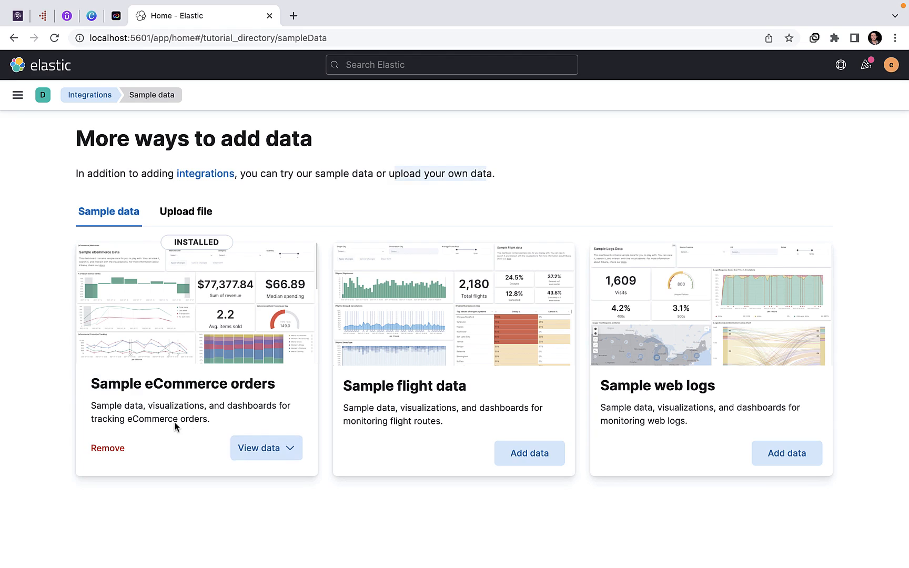
Step: Open the dashboard of the eCommerce sample data and review its panels down to the Orders table
left_click(265, 448)
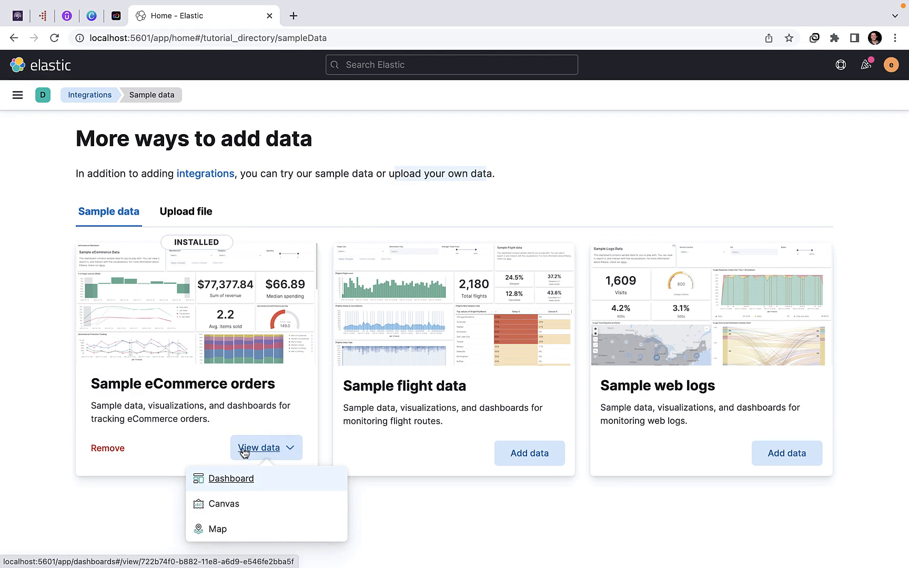
left_click(229, 480)
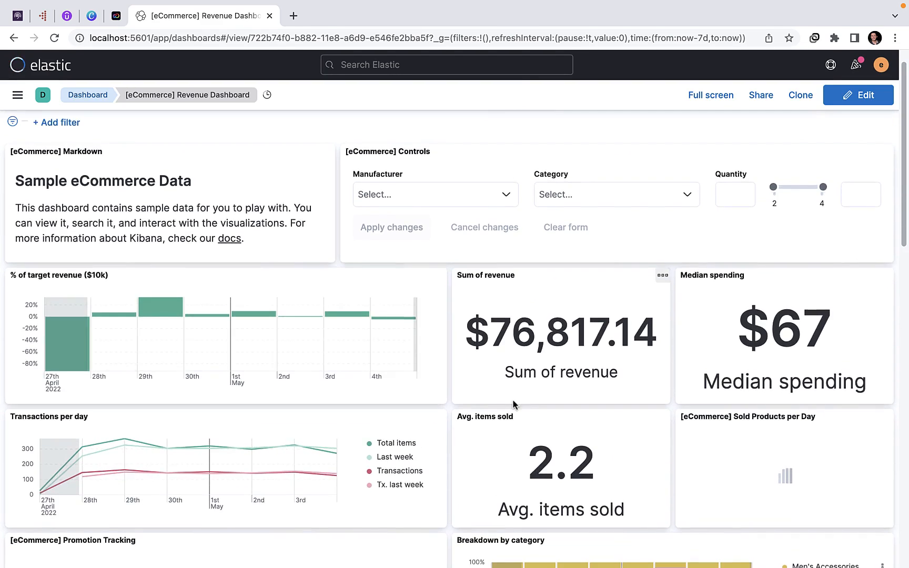
scroll(512, 399, "down", 5)
scroll(284, 296, "down", 4)
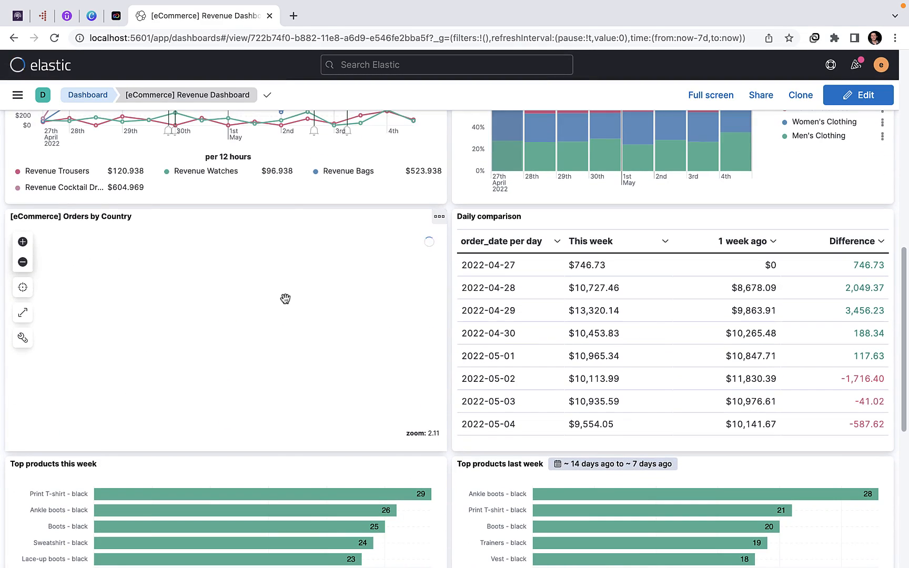
scroll(285, 300, "down", 5)
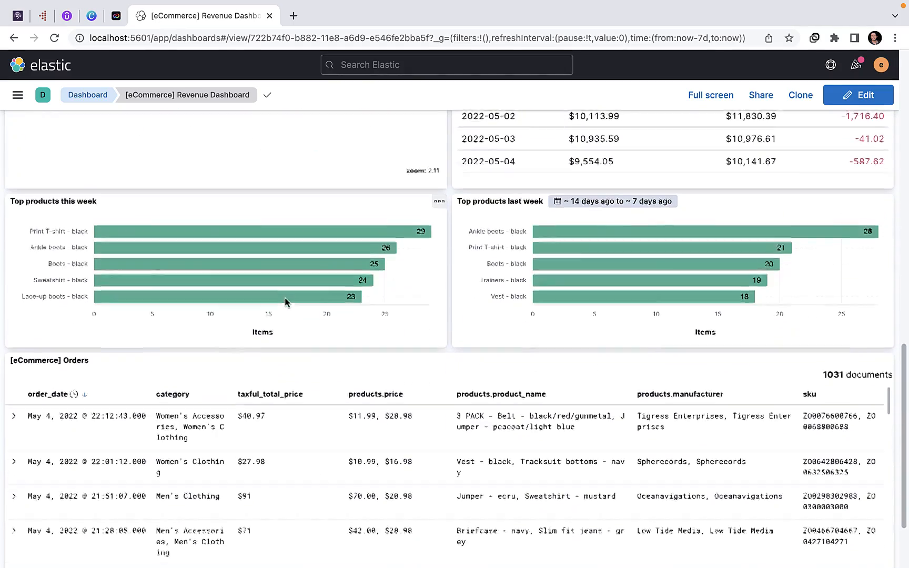
scroll(288, 286, "down", 2)
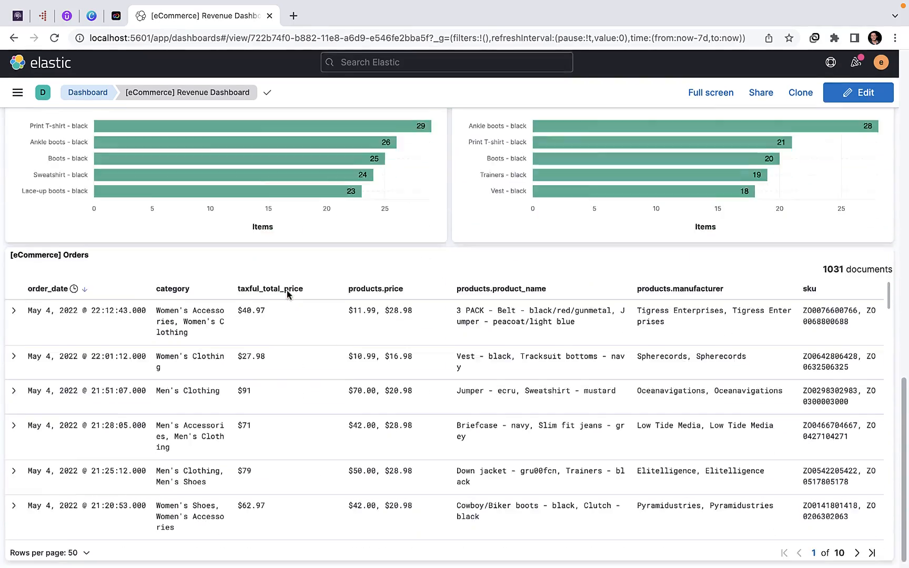
scroll(290, 339, "up", 15)
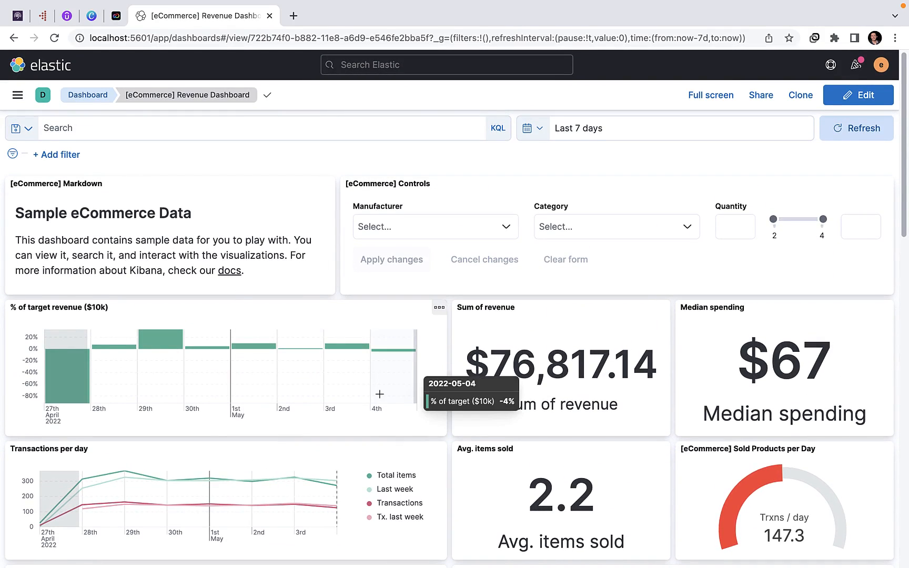
Step: Show the additional options of the "% of target revenue ($10k)" panel, including its CSV download
scroll(380, 397, "down", 1)
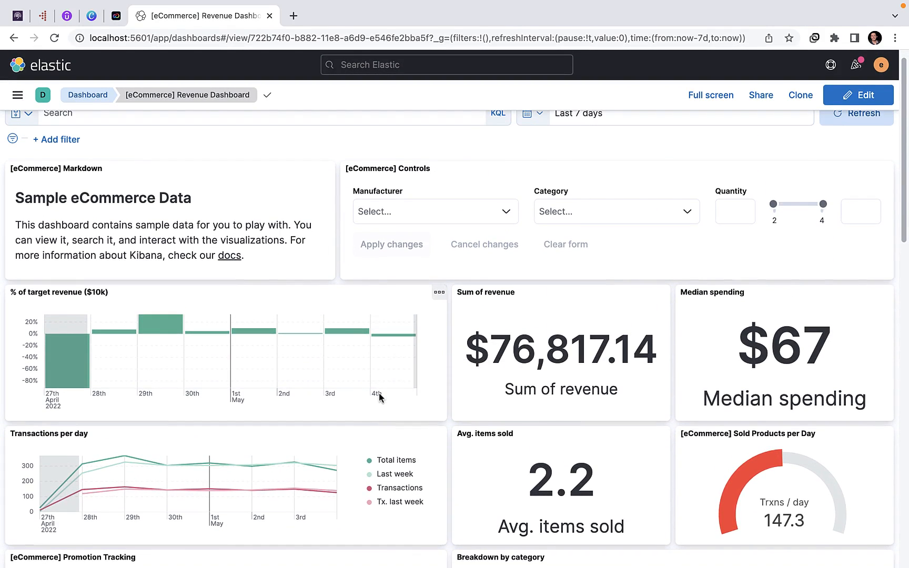
left_click(441, 296)
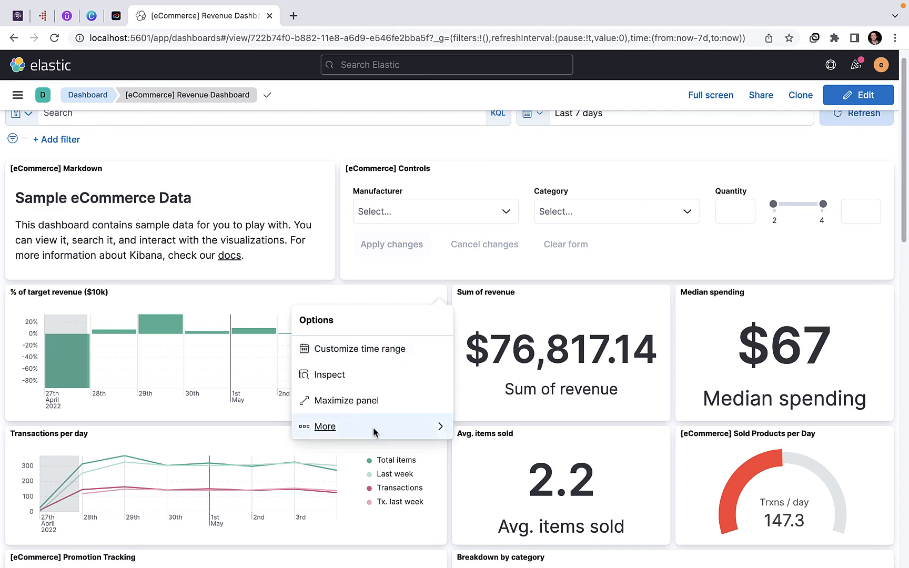
left_click(320, 428)
left_click(327, 354)
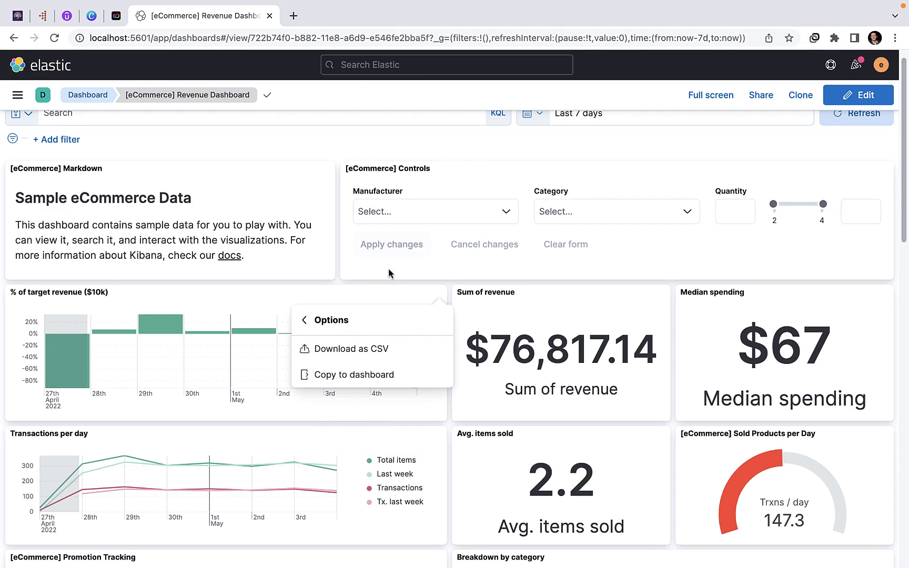
Step: Maximize the Median spending panel to view it alone and minimize it back into the dashboard
scroll(487, 281, "down", 1)
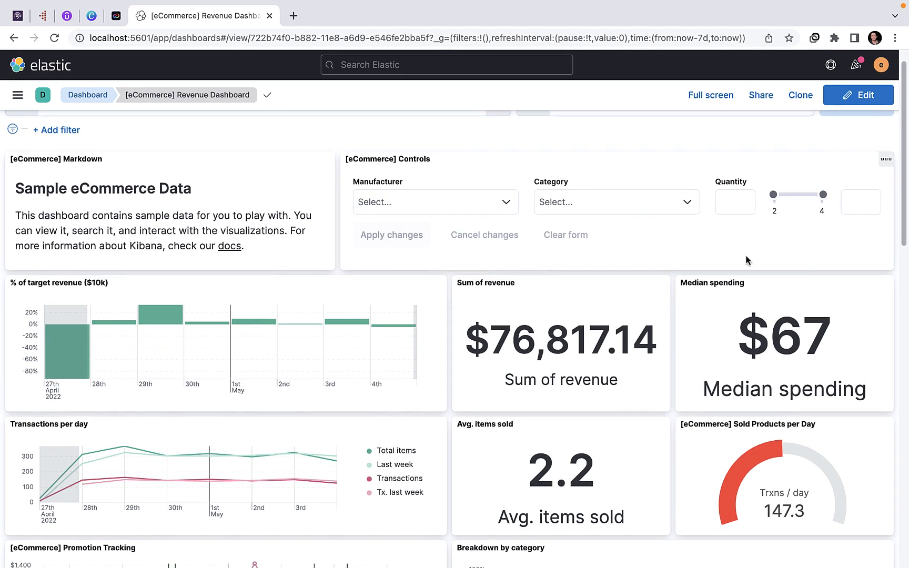
left_click(883, 286)
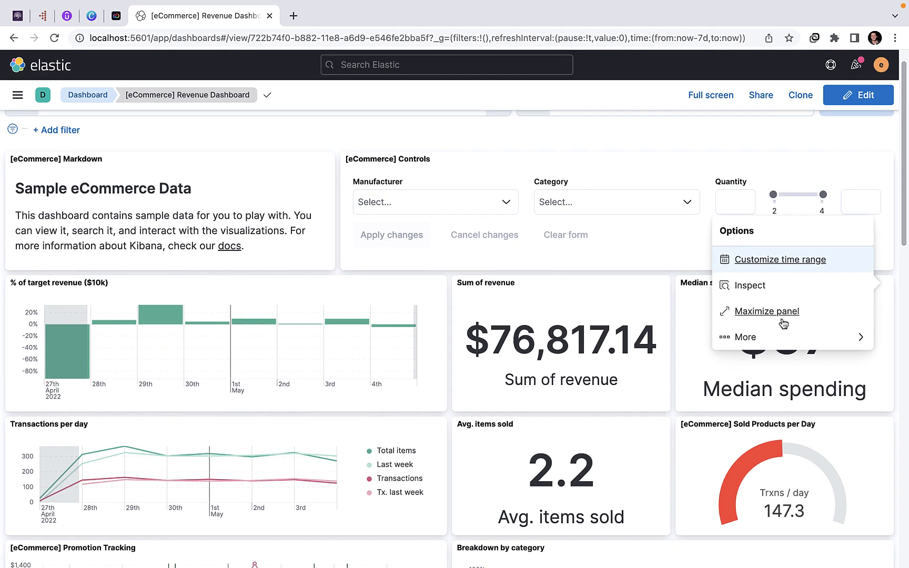
left_click(766, 314)
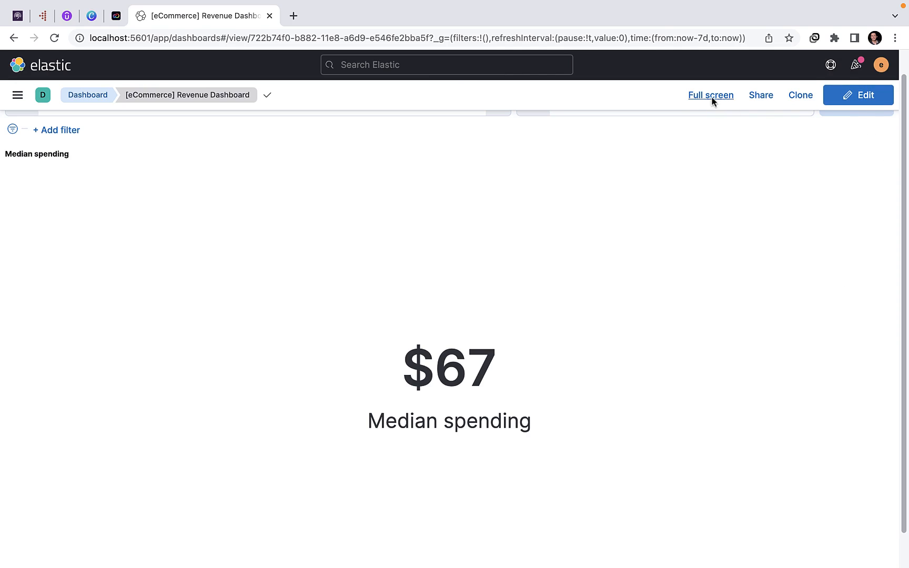
mouse_move(891, 154)
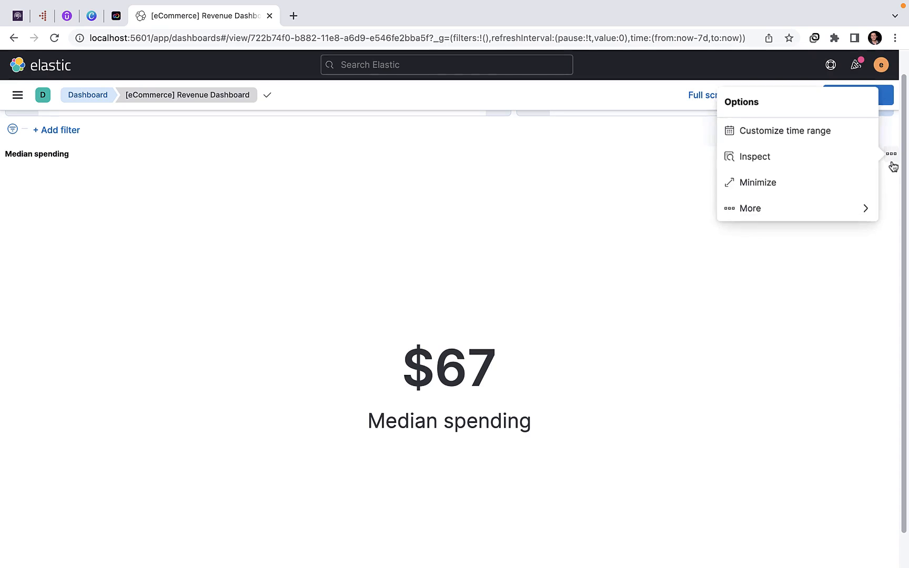
left_click(785, 182)
scroll(363, 373, "up", 1)
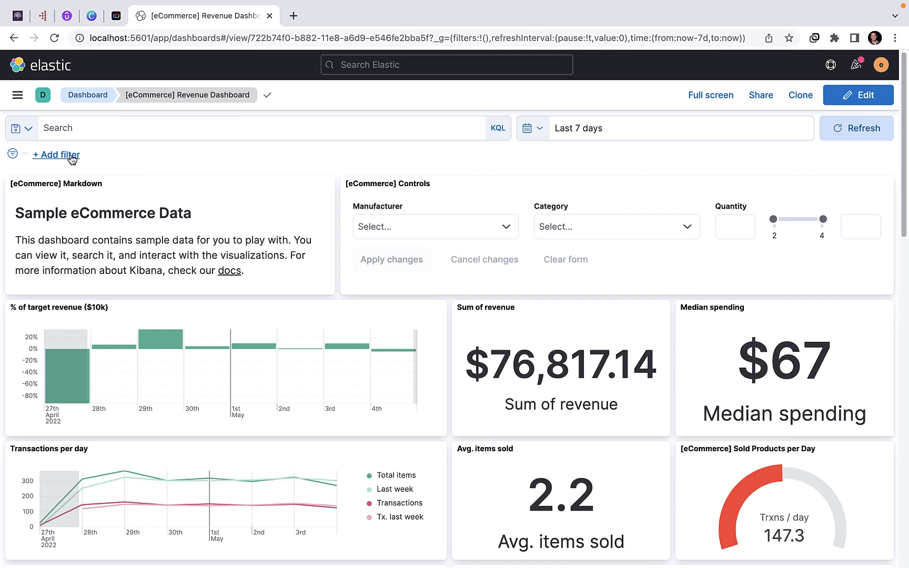
Step: Show the dashboard's form for adding a filter and its quick time range options, closing both without changing anything
left_click(59, 156)
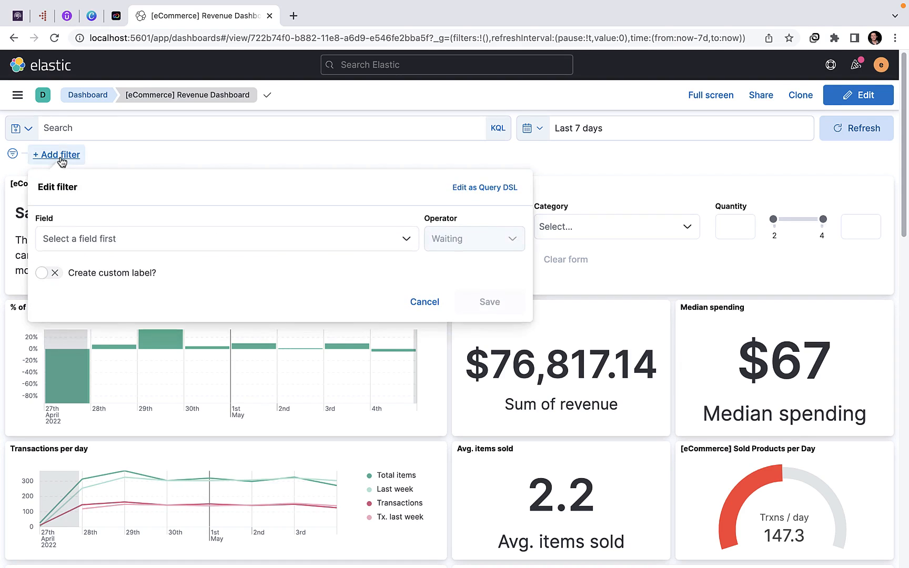
left_click(410, 158)
left_click(541, 128)
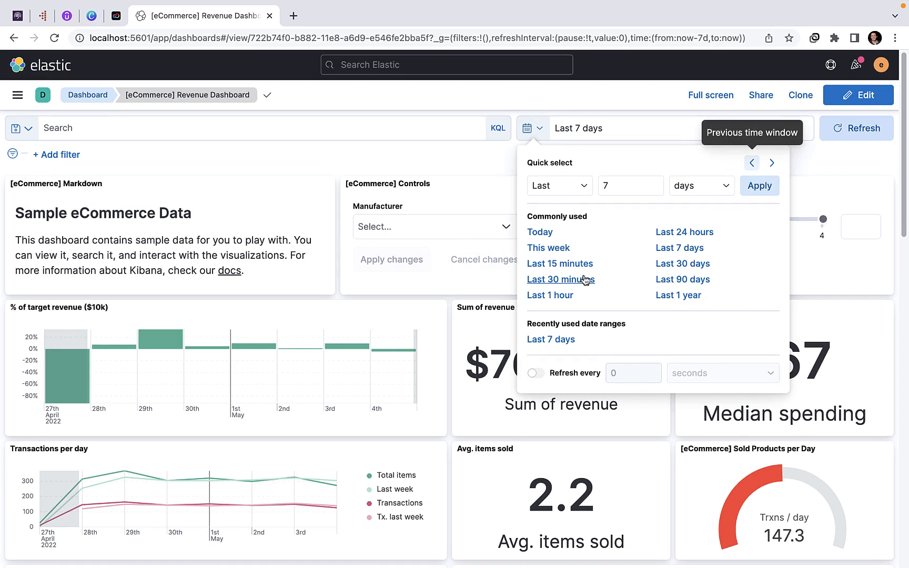
left_click(444, 178)
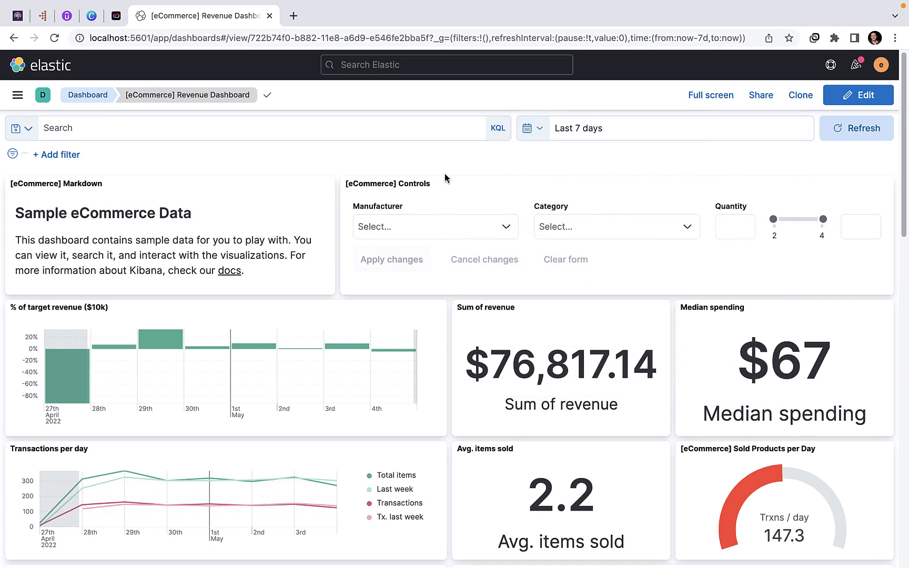
Step: Look through the fields suggested for the dashboard's KQL search query and close the suggestions
left_click(223, 128)
scroll(189, 239, "down", 10)
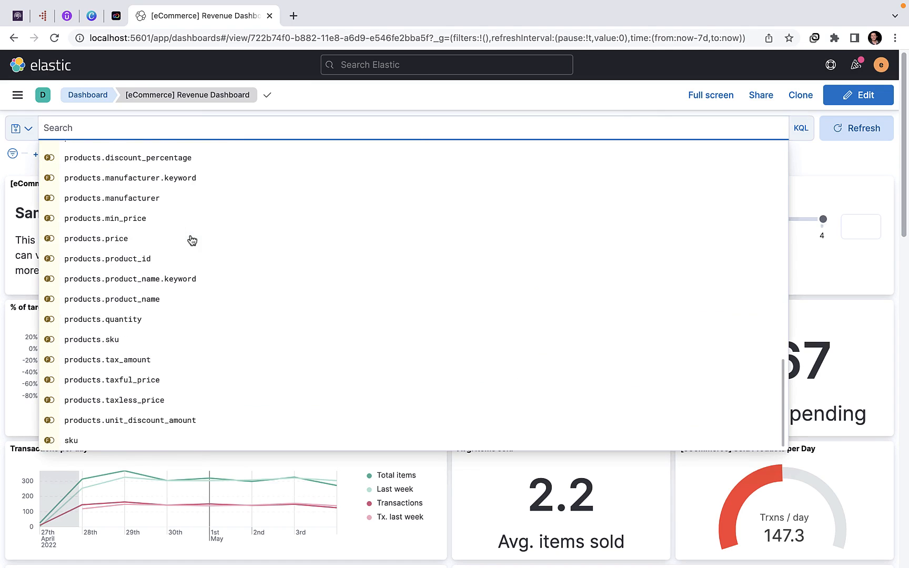
scroll(190, 240, "up", 10)
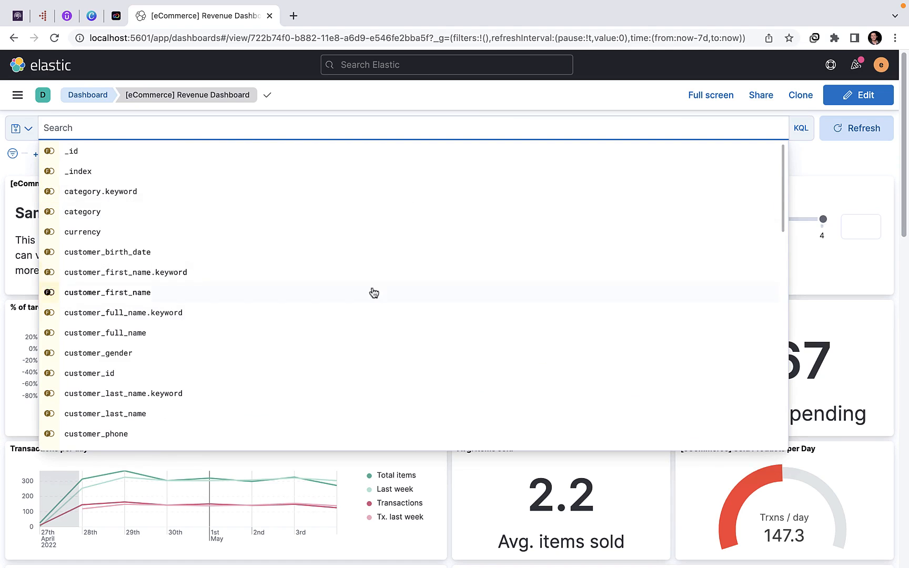
left_click(802, 178)
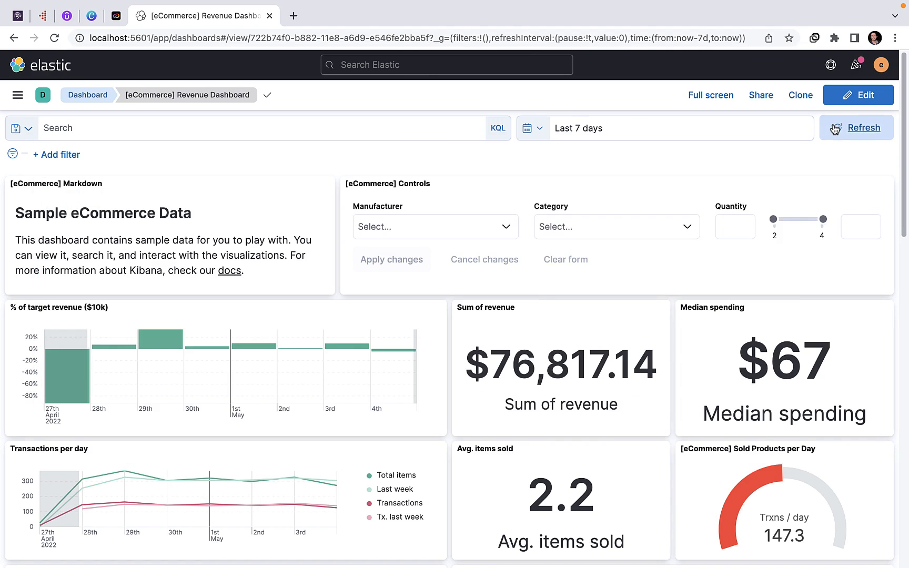
Step: Review the Revenue Dashboard's panels down to the Orders table and return to the list of dashboards
scroll(400, 196, "down", 12)
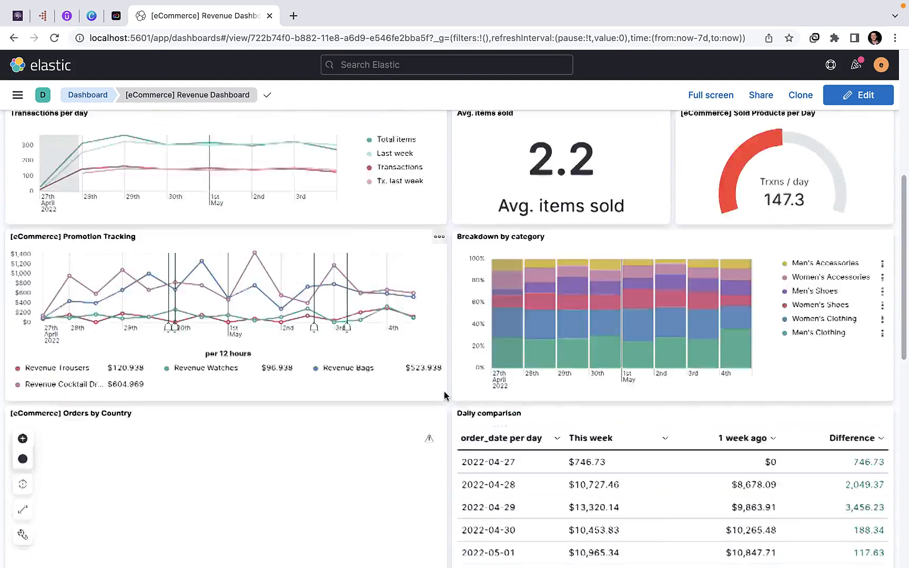
scroll(444, 396, "down", 5)
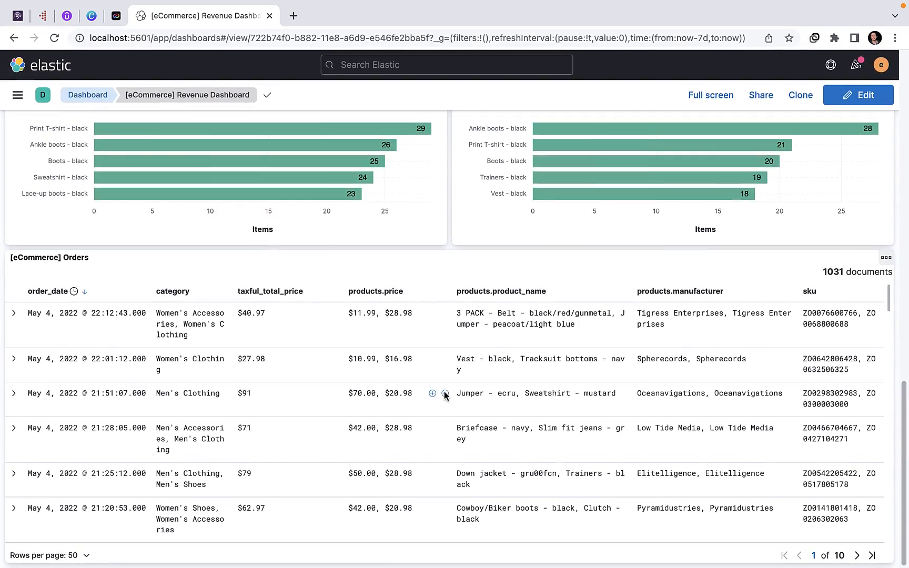
scroll(445, 395, "up", 1)
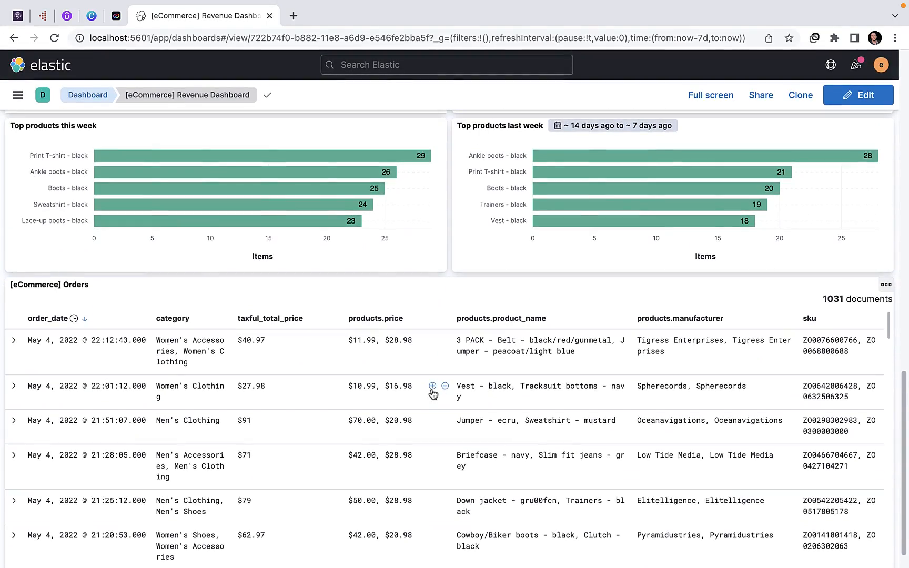
scroll(483, 319, "up", 17)
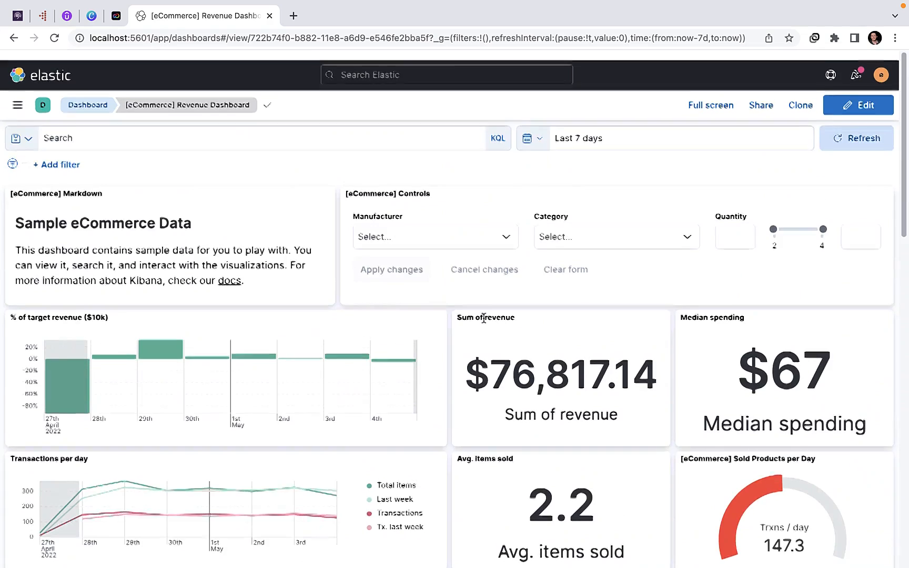
left_click(16, 96)
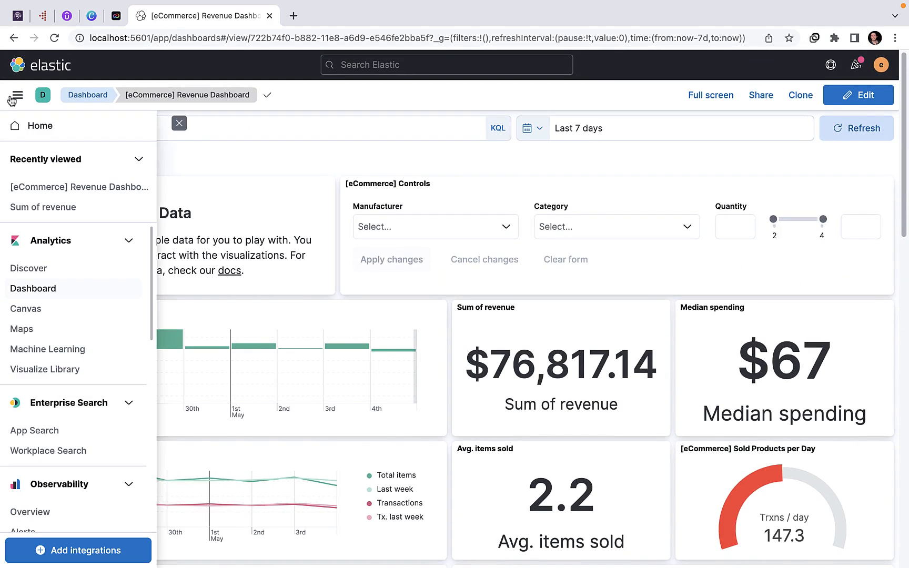
left_click(31, 287)
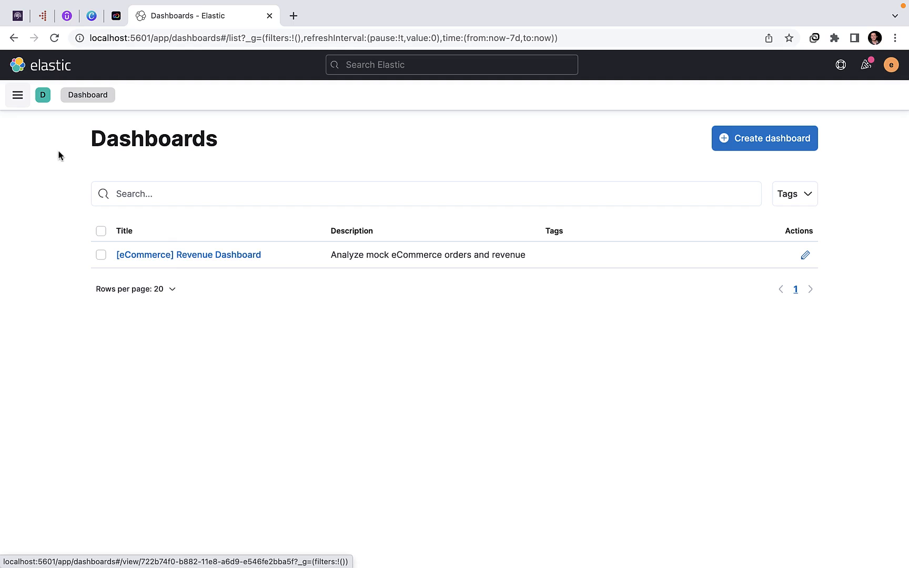
Step: Look through the Kibana sections from Analytics to Management and open the Observability Overview
left_click(18, 95)
scroll(69, 308, "down", 10)
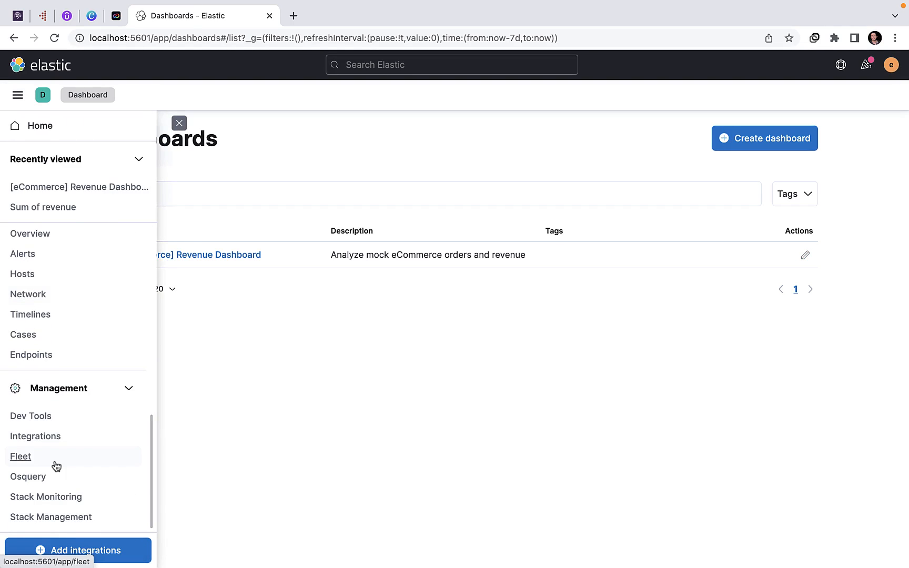
scroll(57, 447, "up", 8)
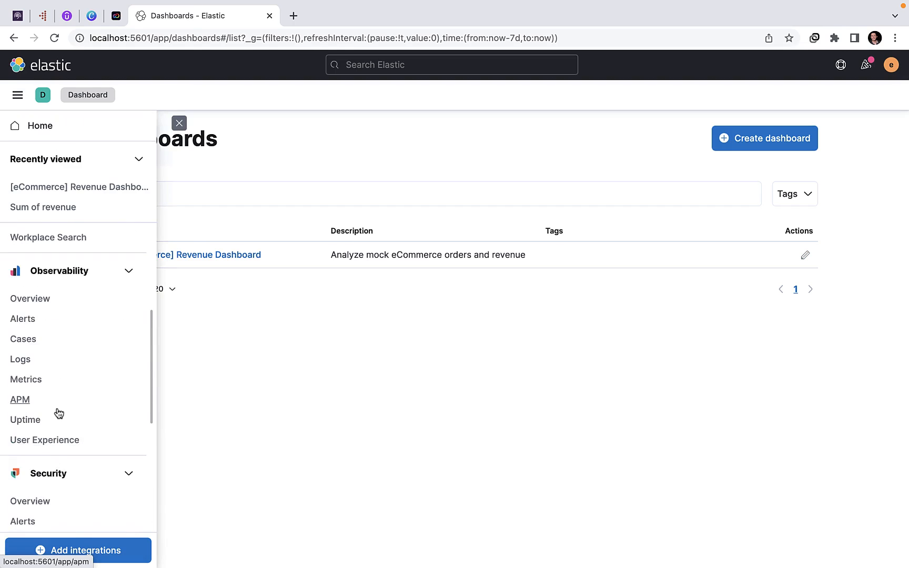
scroll(59, 420, "down", 2)
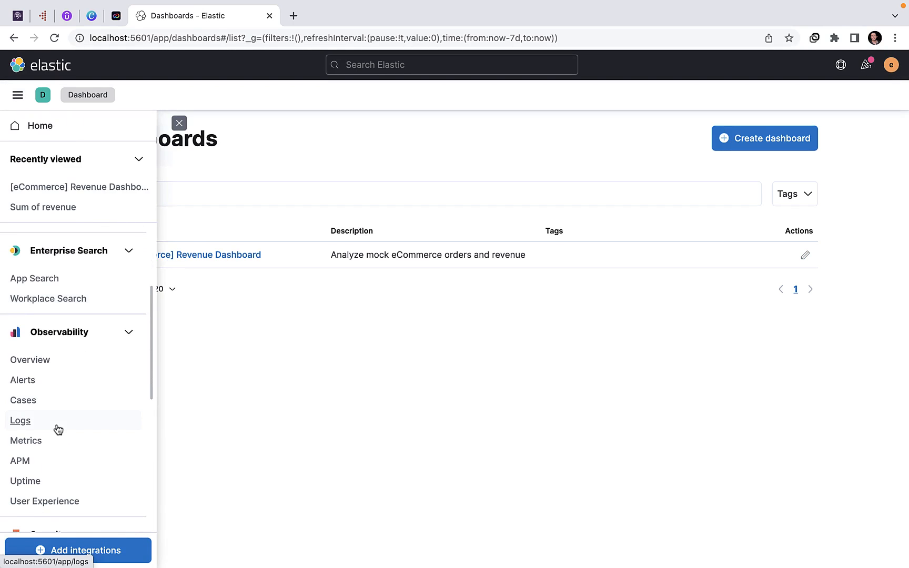
scroll(58, 429, "up", 3)
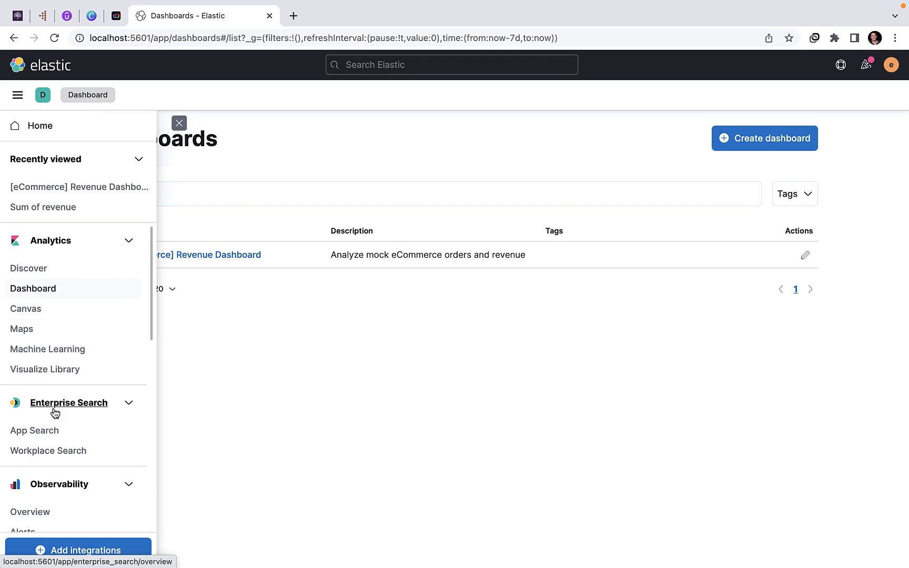
scroll(52, 432, "down", 1)
left_click(44, 465)
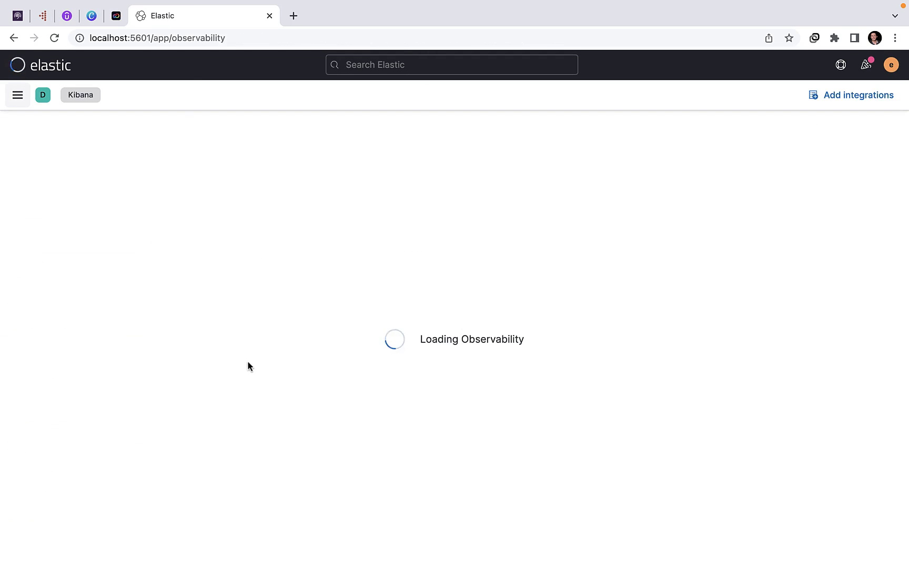
Step: View the Observability getting started page and open Stack Monitoring from the Management section
scroll(304, 254, "down", 2)
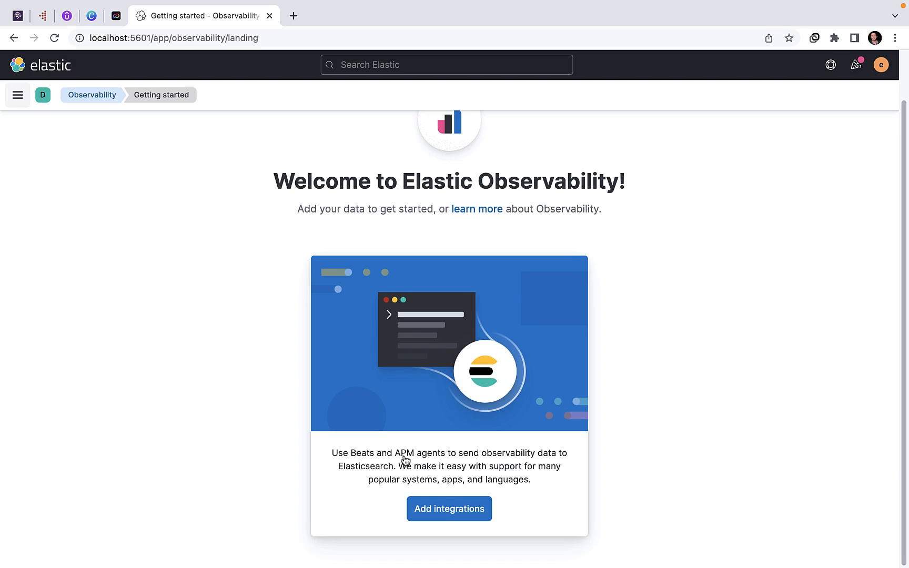
left_click(10, 90)
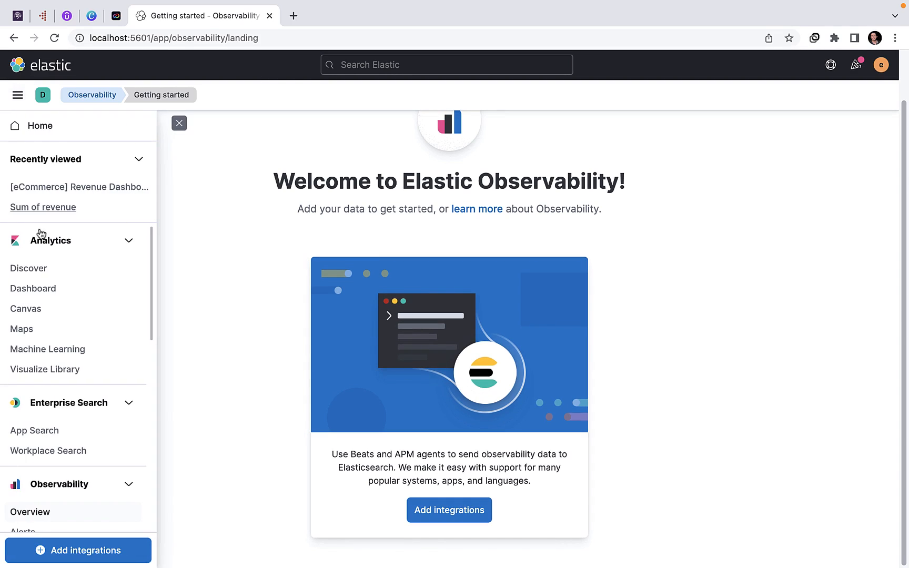
scroll(49, 289, "down", 1)
scroll(42, 347, "down", 5)
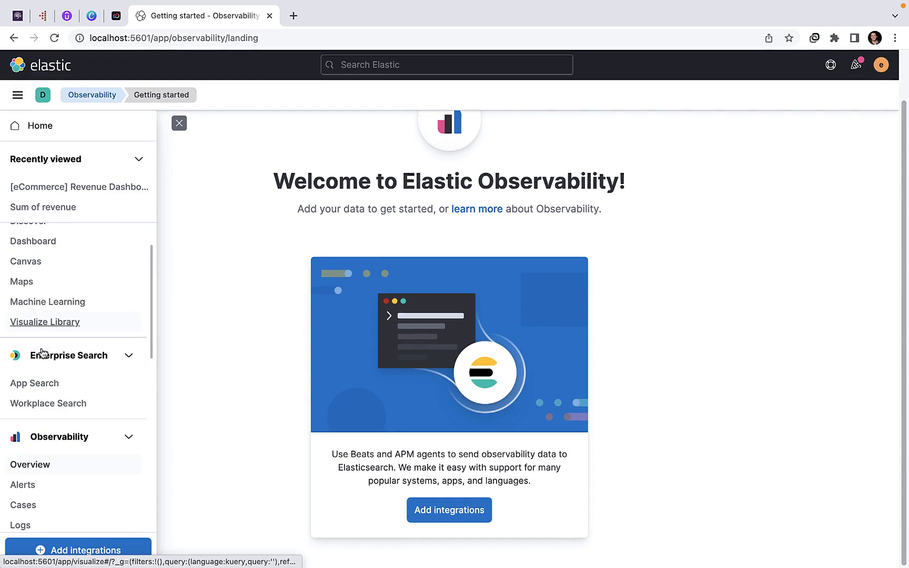
scroll(36, 446, "down", 6)
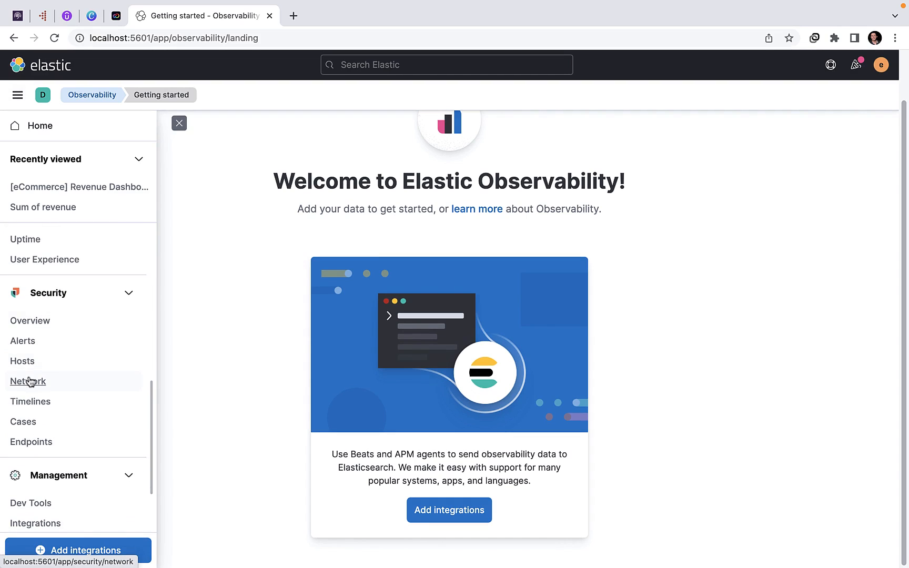
scroll(50, 418, "down", 2)
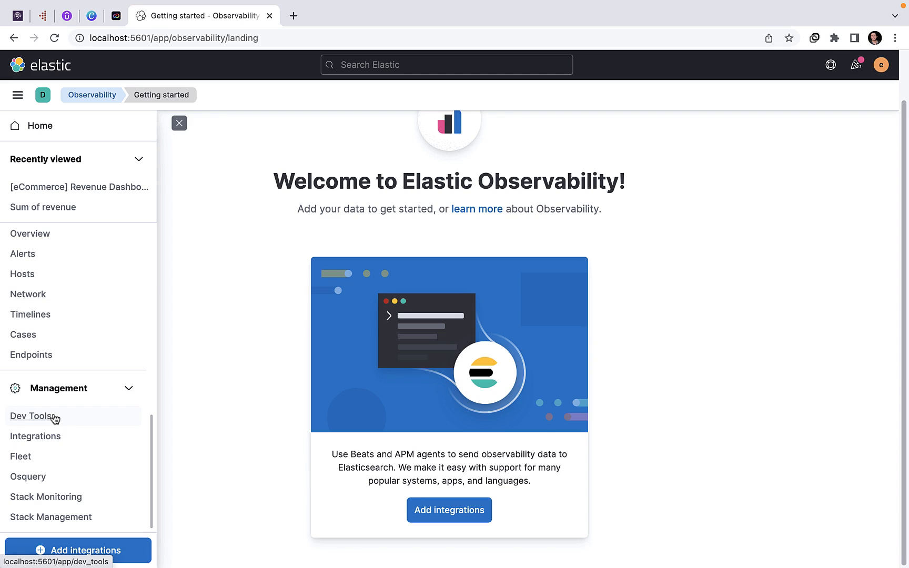
left_click(67, 498)
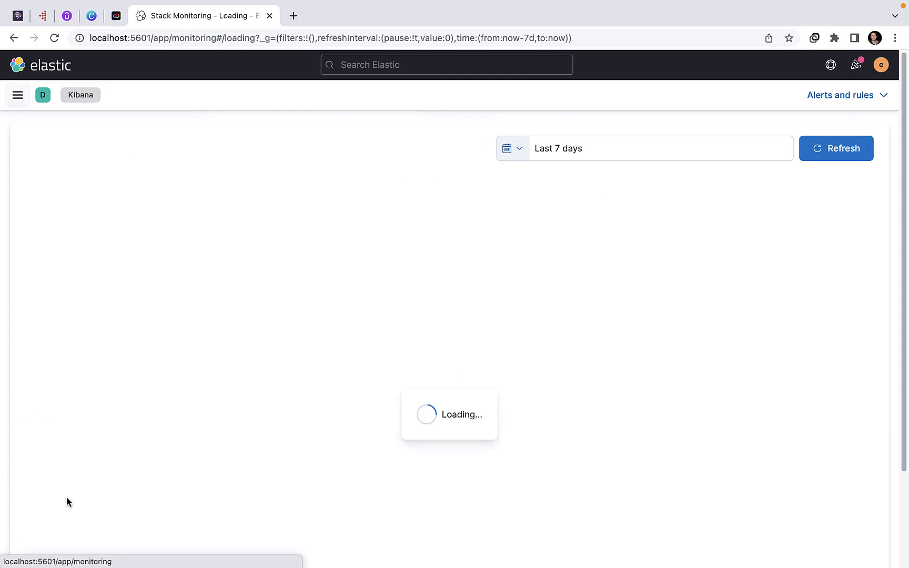
Step: Open Index Management within Stack Management and check the health of the kibana_sample_data_ecommerce index
left_click(14, 97)
scroll(41, 508, "down", 8)
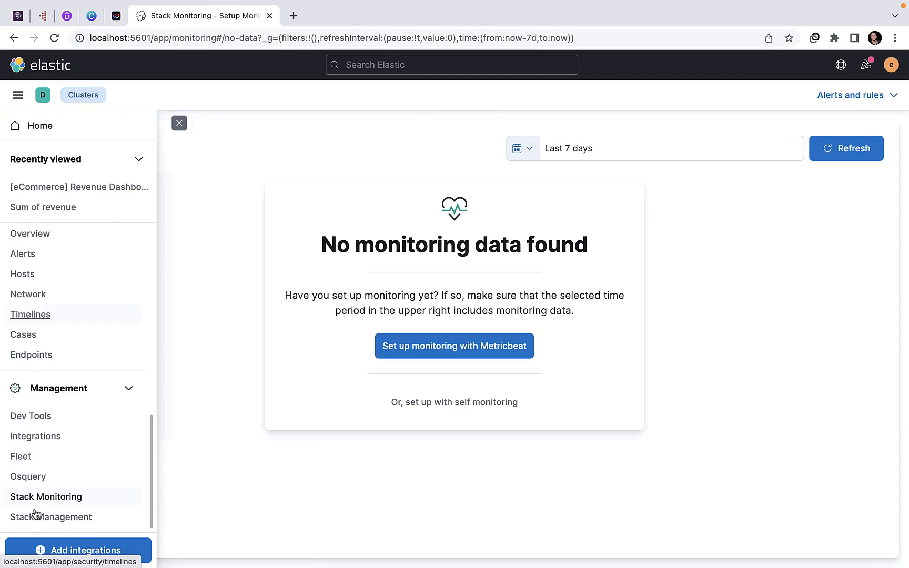
left_click(32, 517)
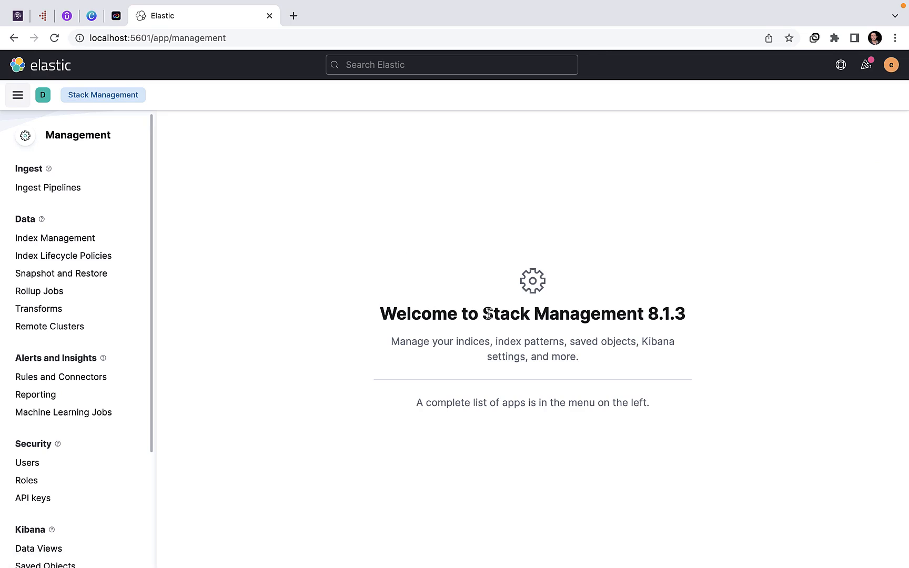
left_click_drag(488, 314, 587, 314)
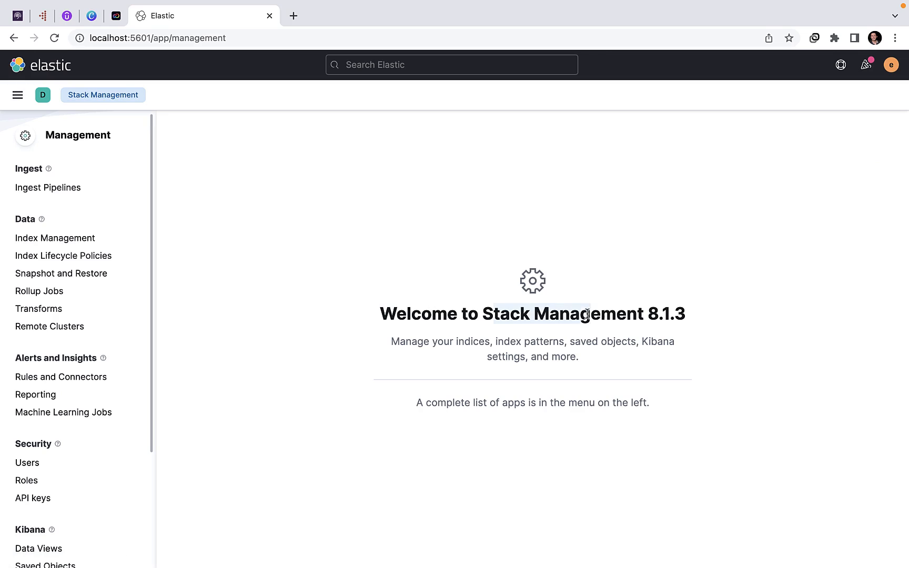
left_click(29, 243)
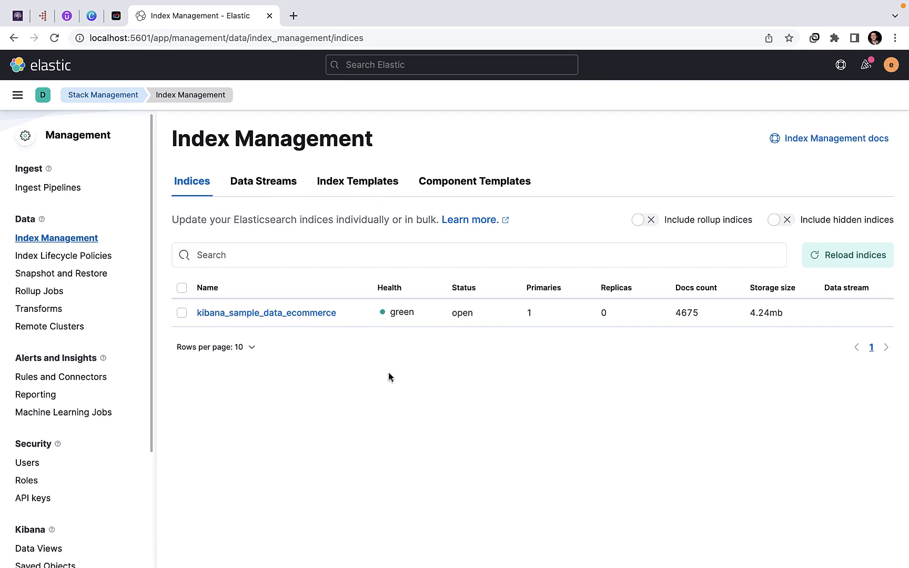
double_click(398, 314)
Step: View the Data Streams, Index Templates and Component Templates of Index Management and return to Indices
left_click(252, 183)
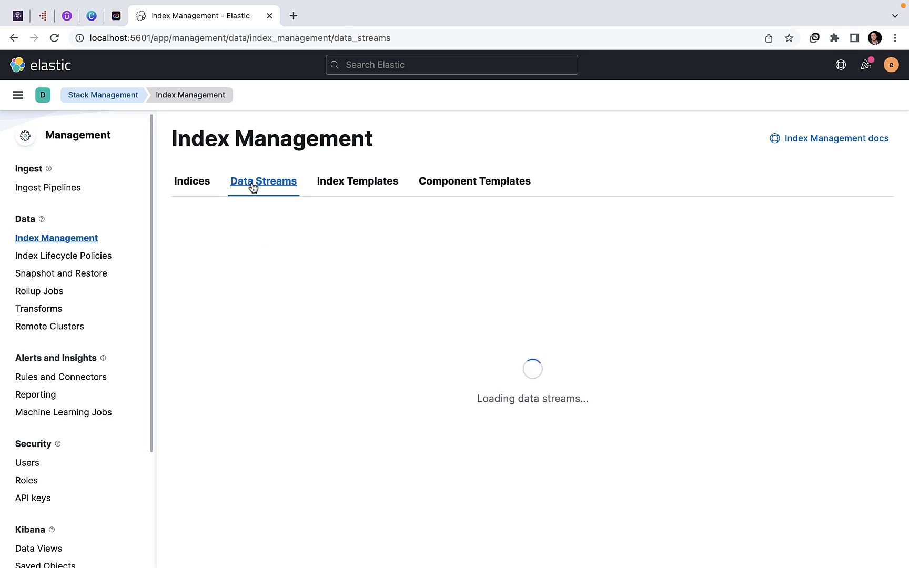
left_click(329, 182)
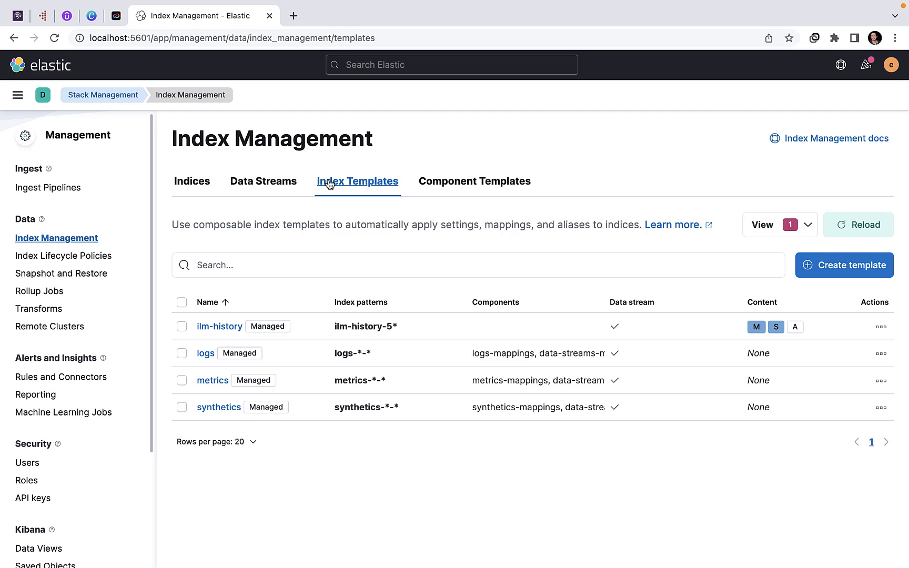
left_click(436, 187)
left_click(201, 192)
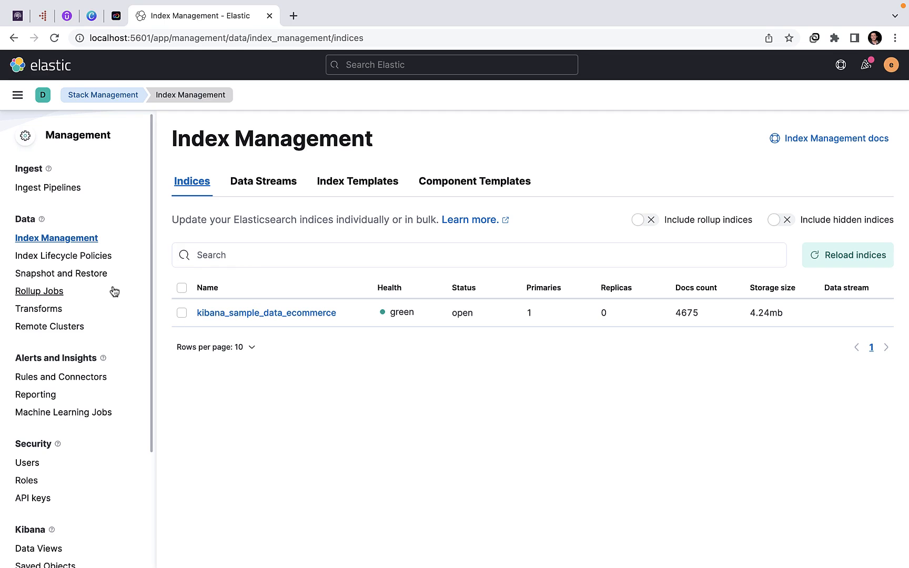
Step: View the Index Lifecycle Policies page and the Reporting page of Stack Management
left_click(68, 255)
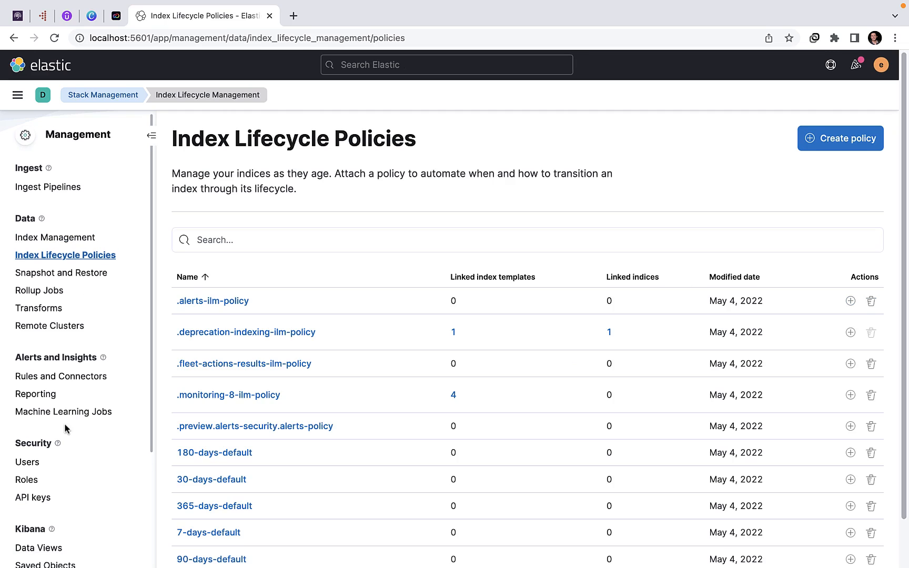
scroll(64, 426, "down", 1)
left_click(51, 378)
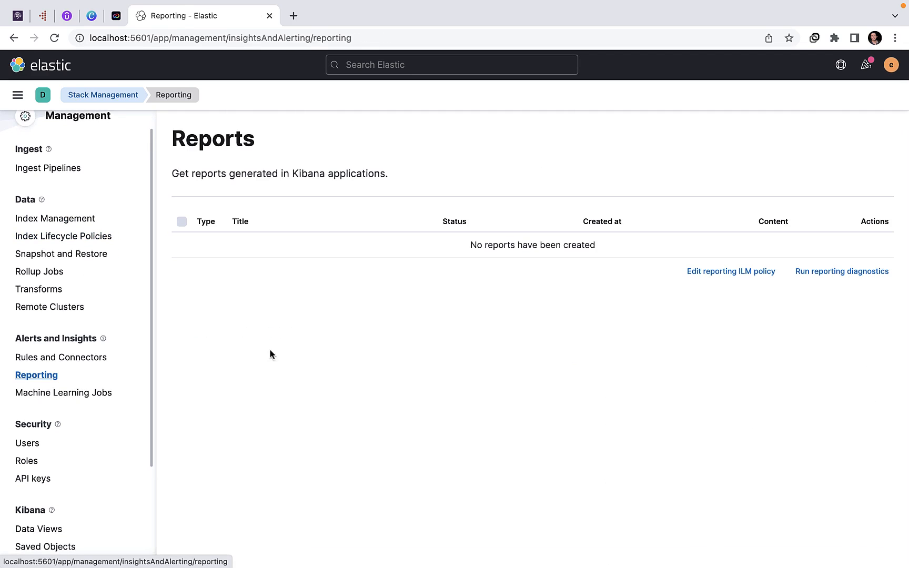
Step: View the Machine Learning Jobs page and open the Users page in the Security section
left_click(85, 393)
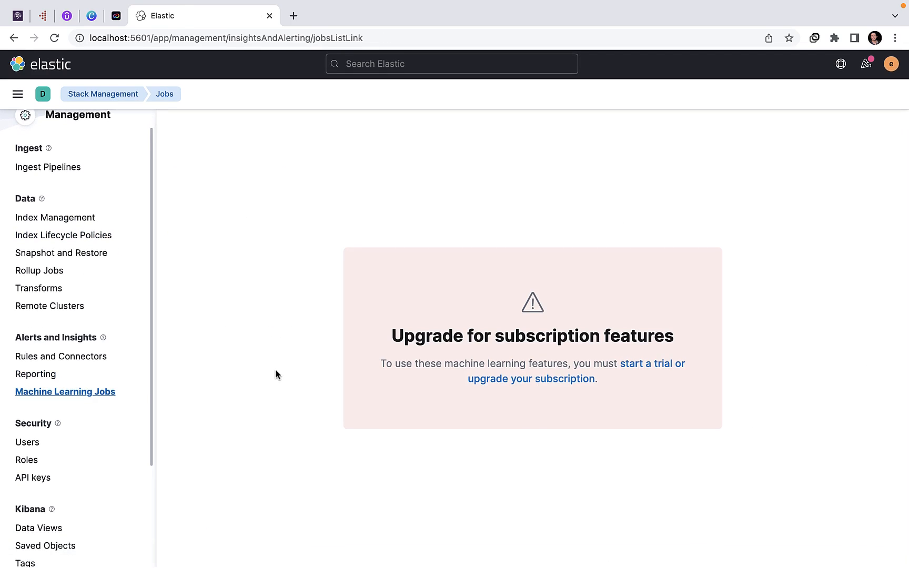
scroll(50, 422, "down", 3)
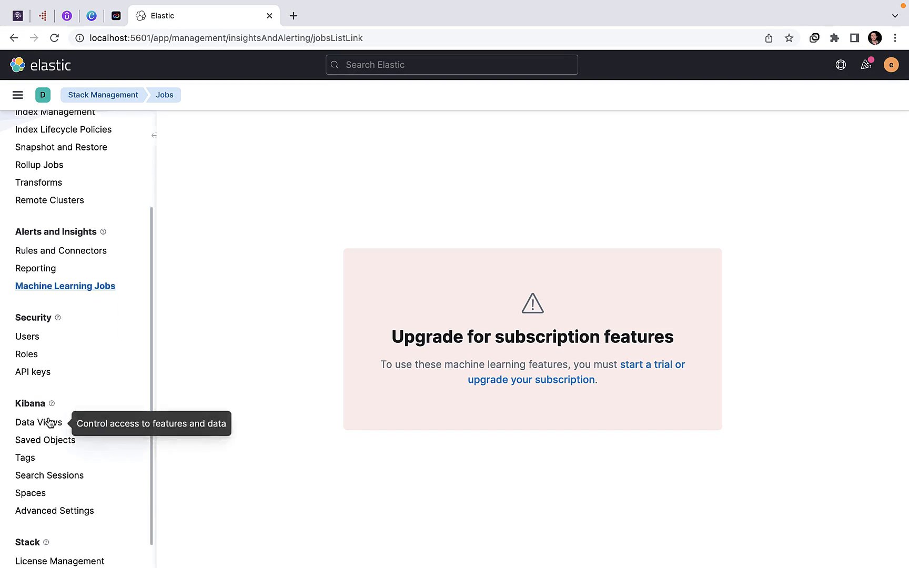
left_click(21, 333)
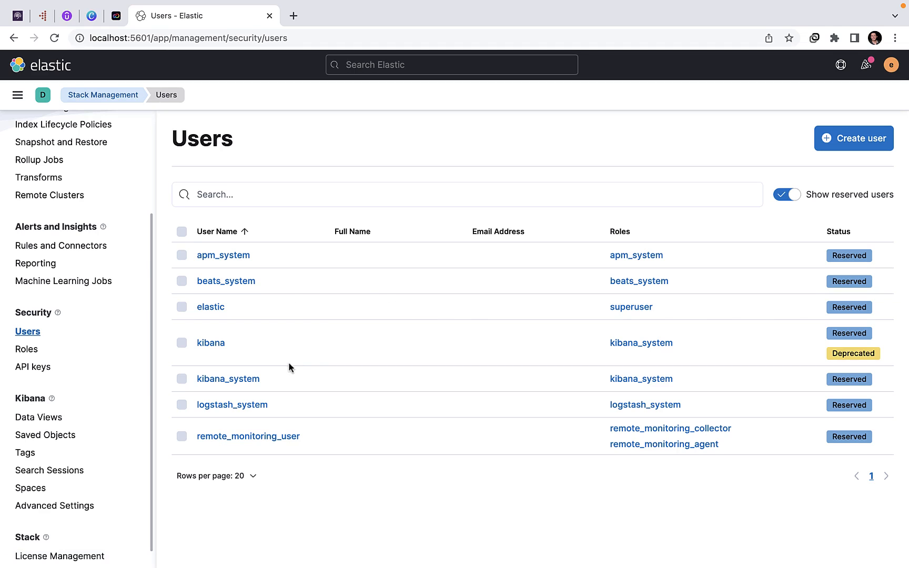
Step: Leave the Users page and open the Logs Stream page in the Observability section
scroll(69, 416, "down", 1)
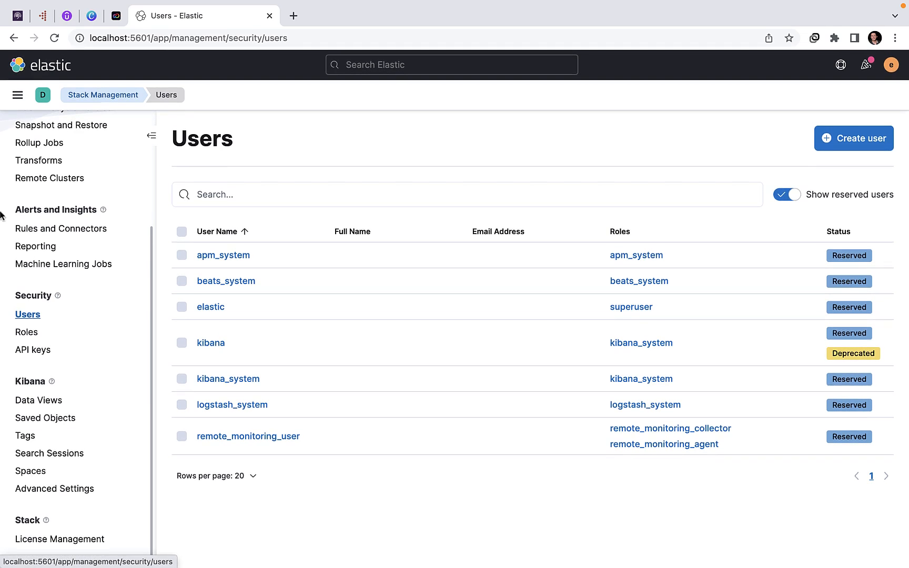
left_click(17, 95)
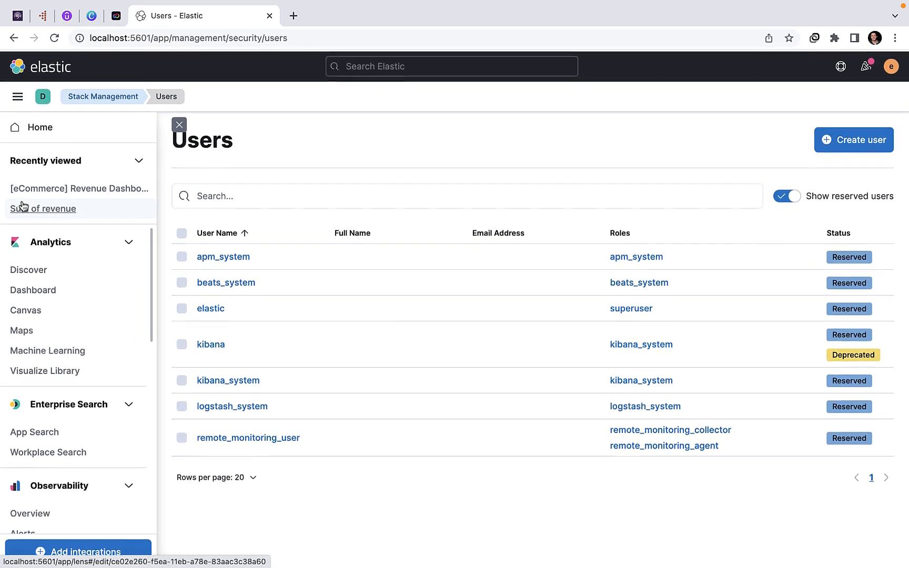
scroll(27, 357, "down", 5)
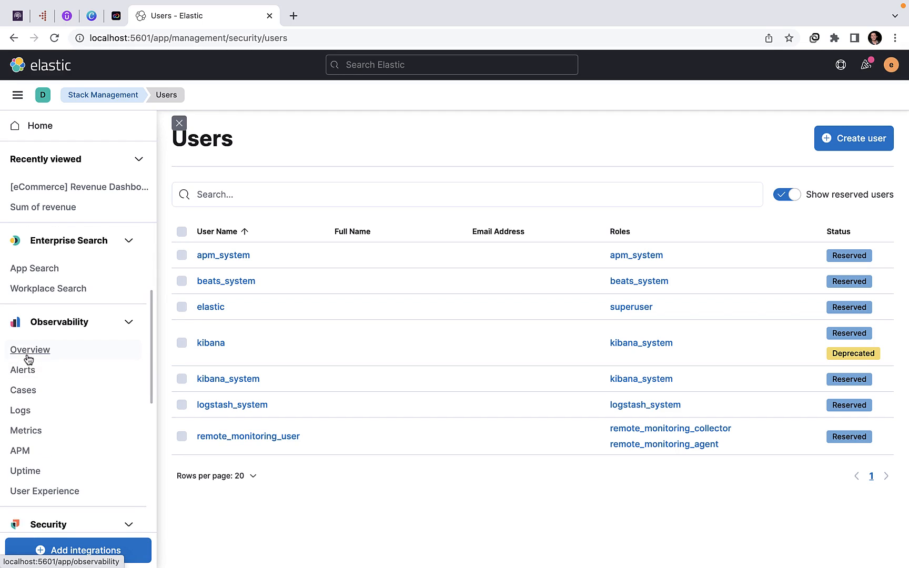
scroll(27, 358, "down", 5)
scroll(27, 336, "up", 1)
left_click(24, 281)
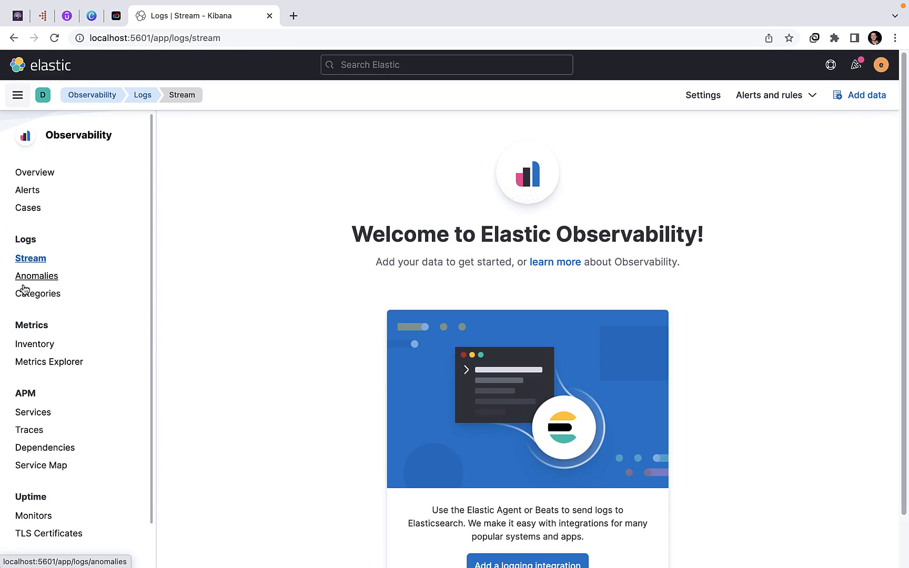
Step: View the Logs Stream welcome page and open the User Experience Dashboard of Observability
scroll(432, 341, "down", 2)
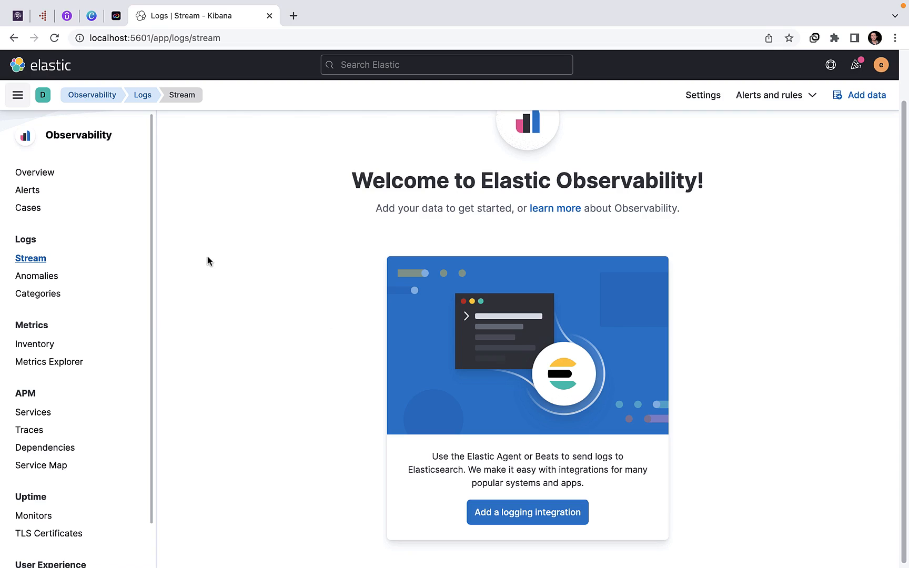
scroll(48, 405, "down", 2)
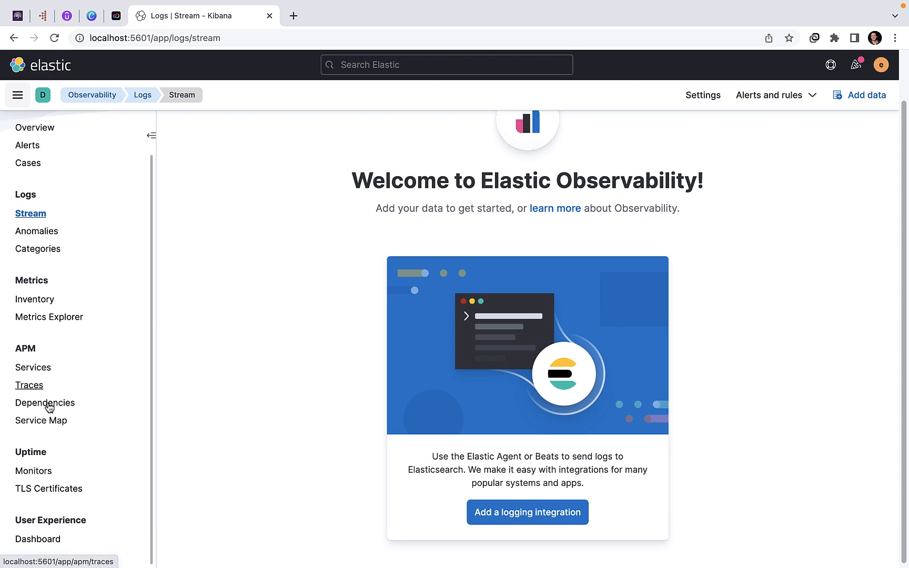
left_click(27, 542)
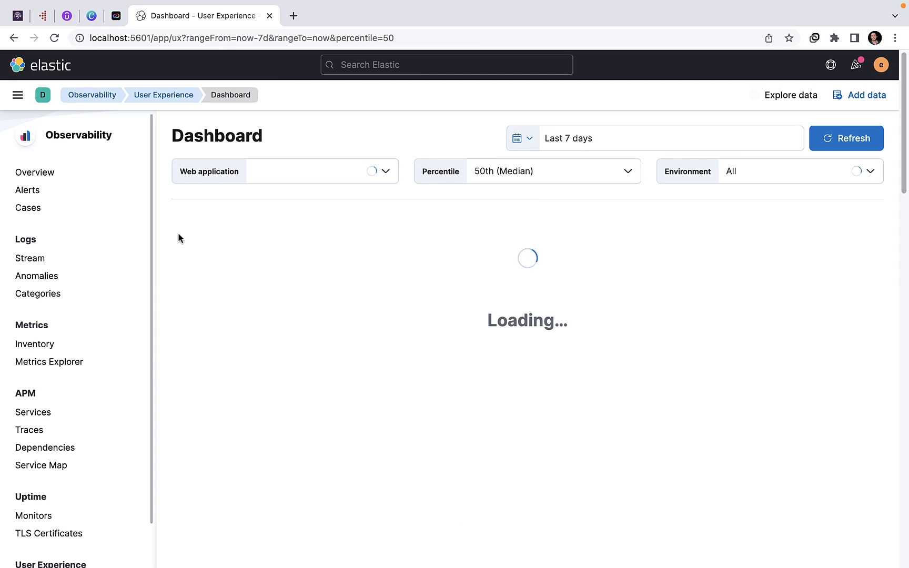